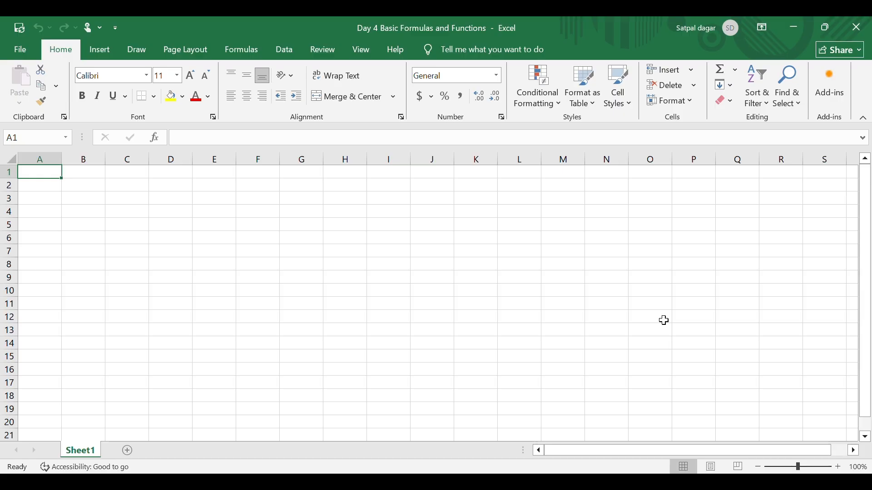
Enter the heading "Welcome to Futuristic Comp Skills" in cell E4
key("Down")
key("Down")
key("Down")
key("Right")
key("Right")
key("Right")
key("Right")
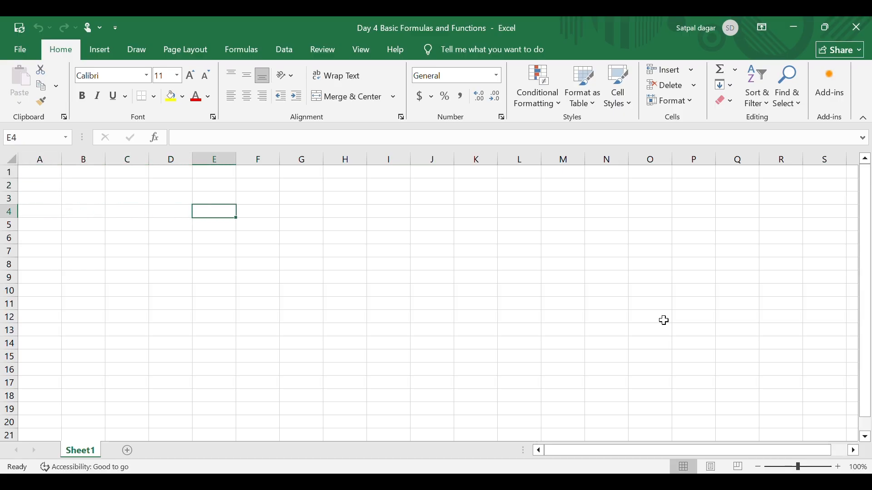
type("Welcome to Futuristic Comp Skills")
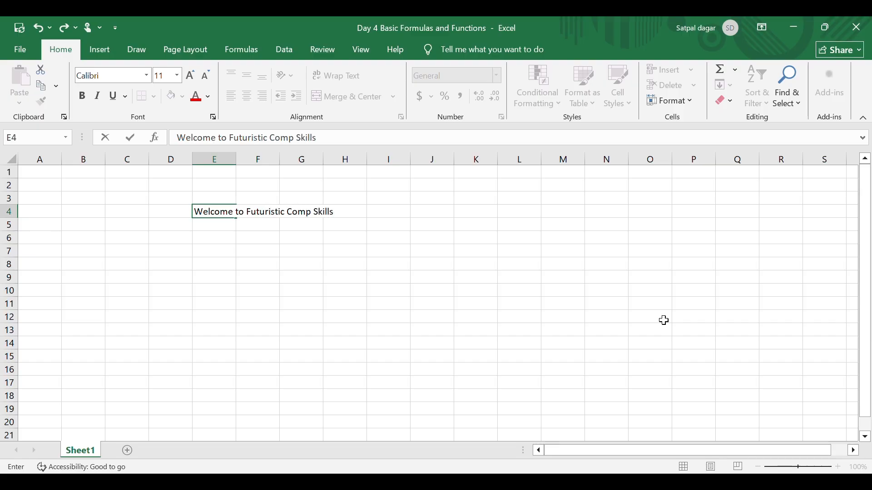
key("Return")
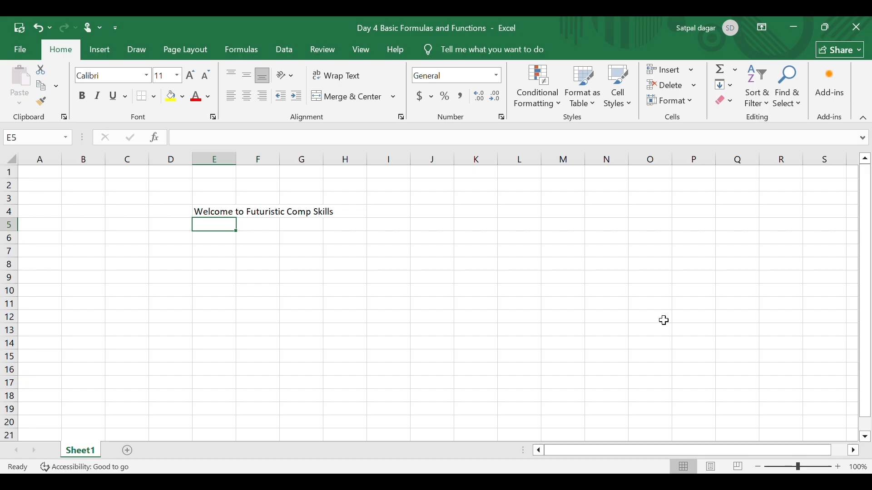
Enter the subheading "Day 4: Basic Formulas and Functions" in cell E5
type("Day 4")
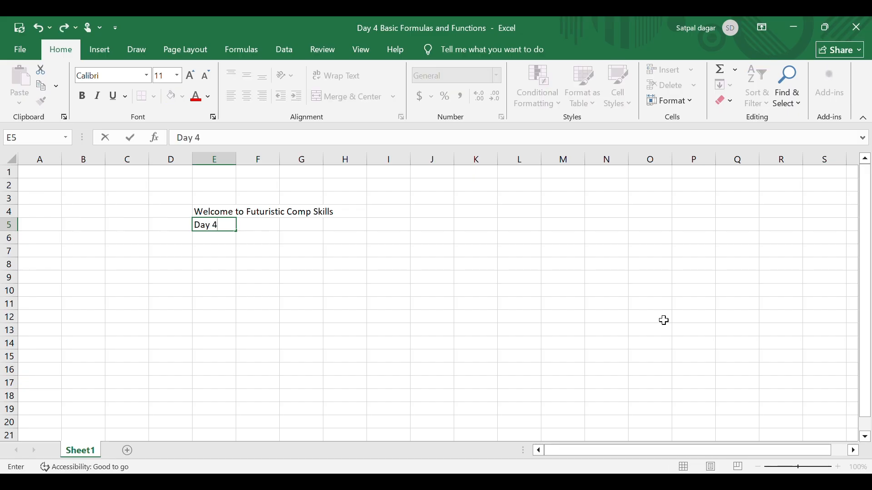
type(": Basic Foru")
key("BackSpace")
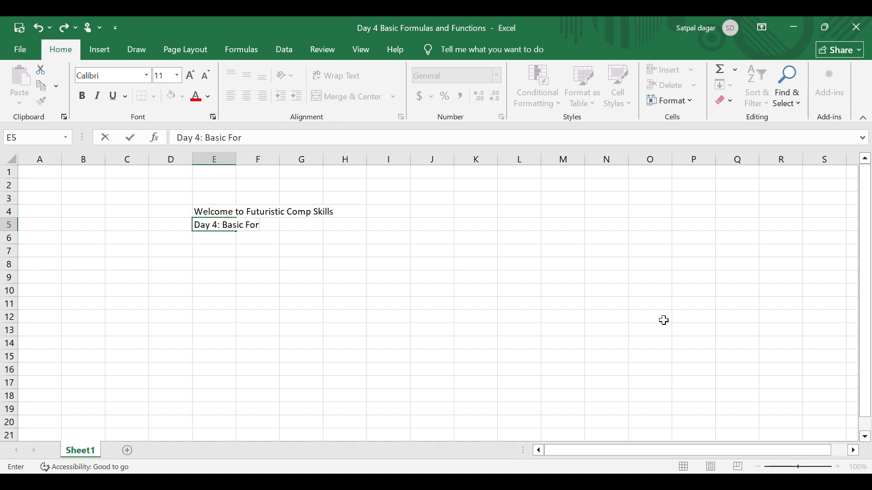
type("mulas and Functions")
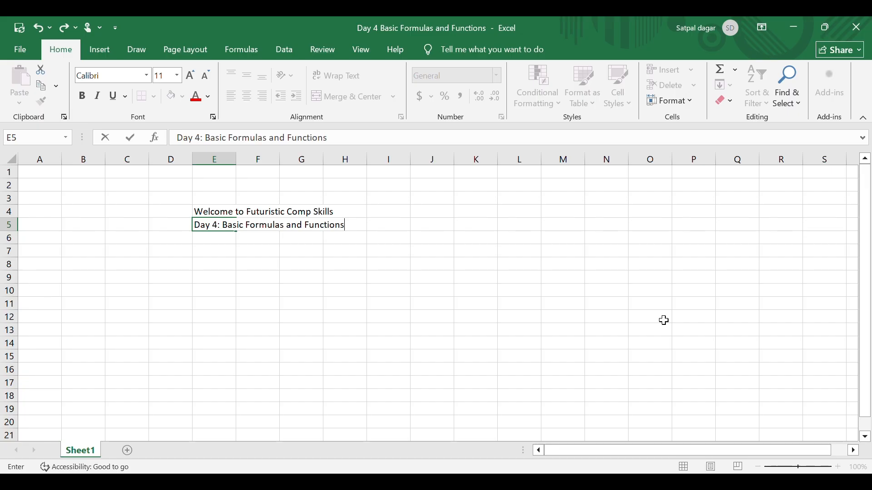
key("Return")
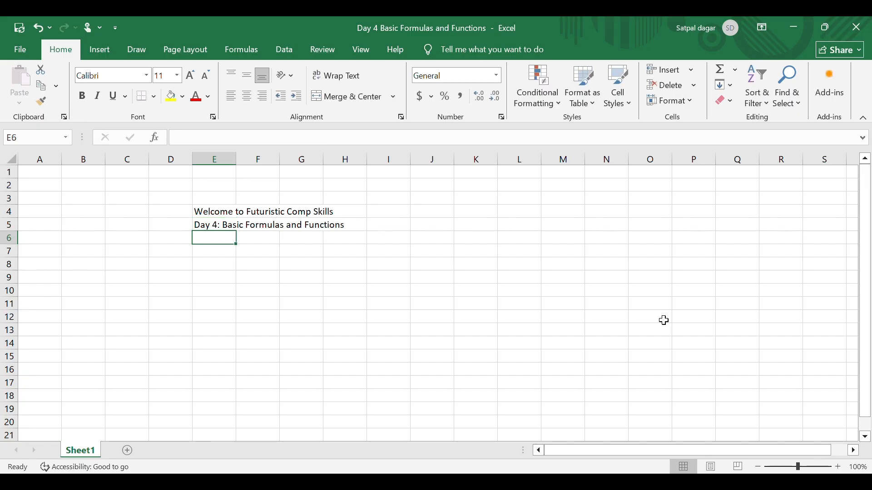
Format the heading in E4 with red font colour, size 14 and bold
key("Down")
key("Down")
key("Up")
key("Up")
key("Up")
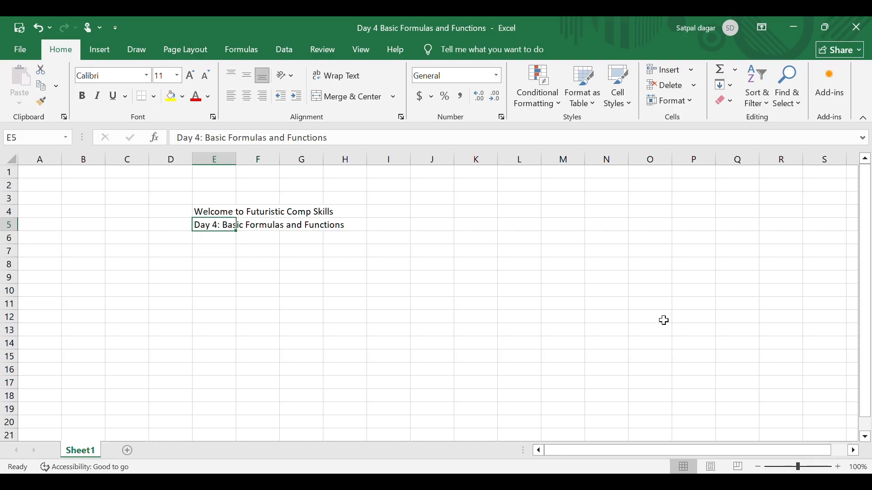
key("Up")
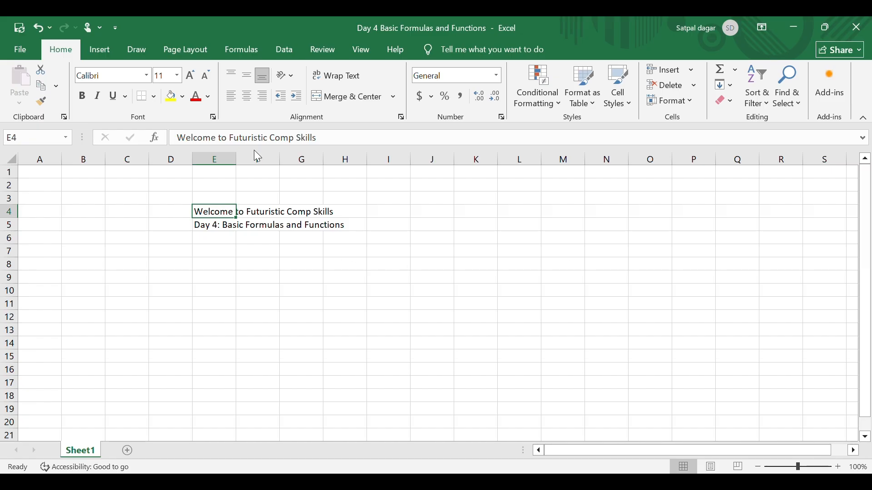
left_click(195, 97)
left_click(191, 75)
left_click(192, 75)
left_click(83, 97)
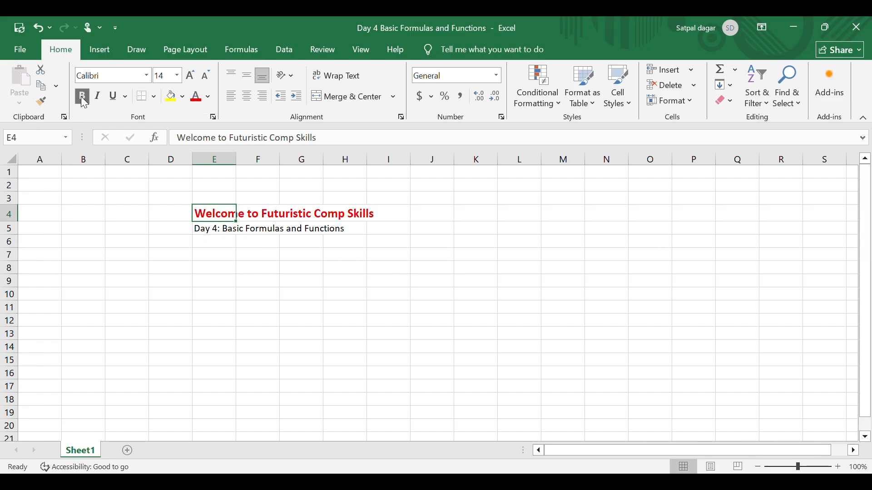
Format the subheading in E5 with yellow fill, red bold text and font size 14
left_click(221, 229)
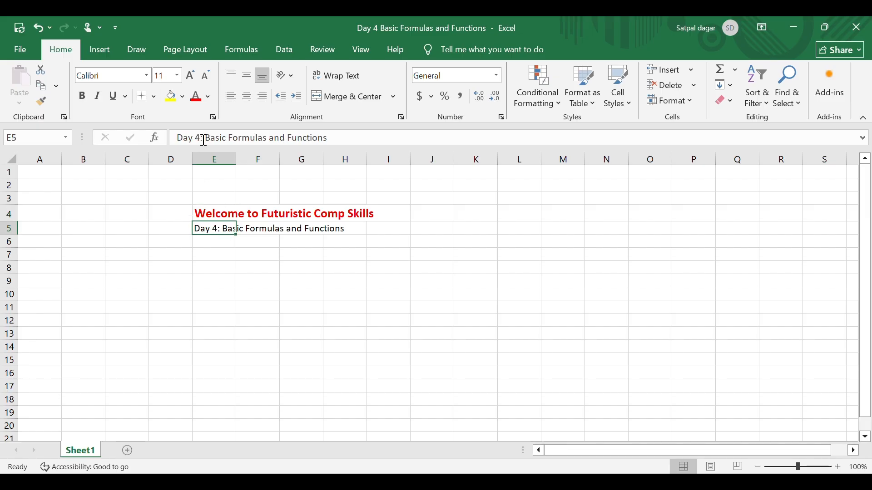
left_click(173, 100)
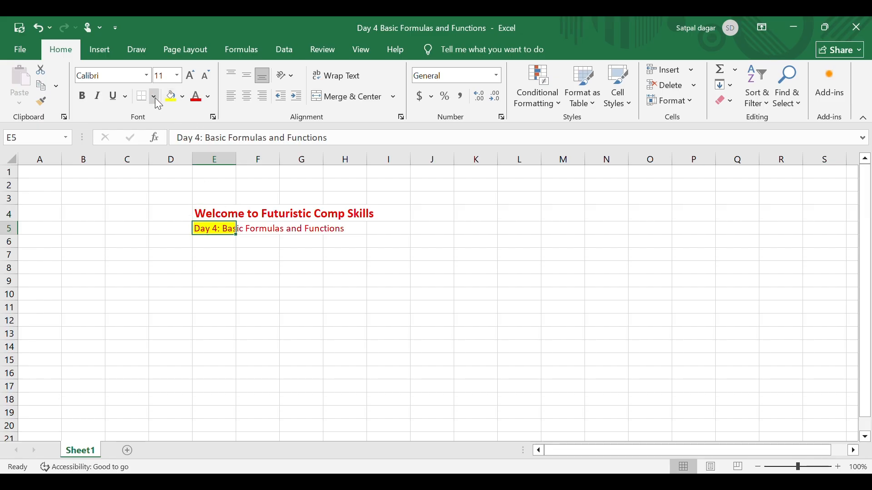
left_click(82, 96)
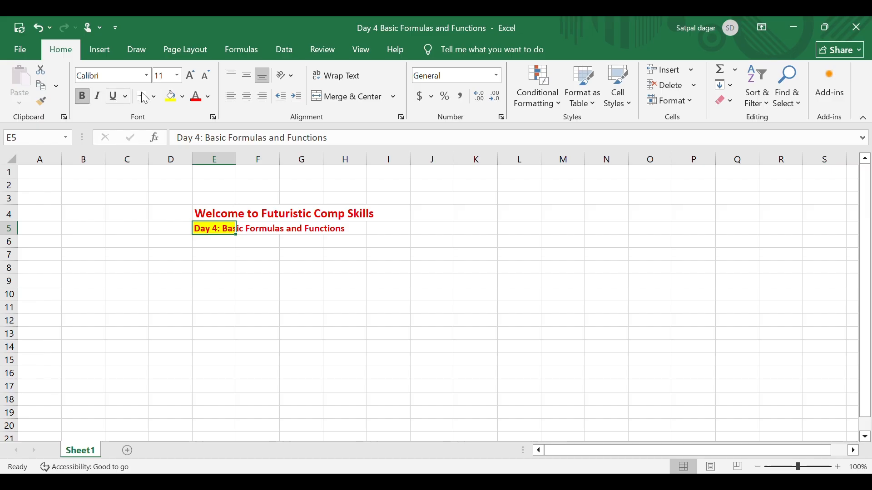
left_click(191, 80)
left_click(191, 80)
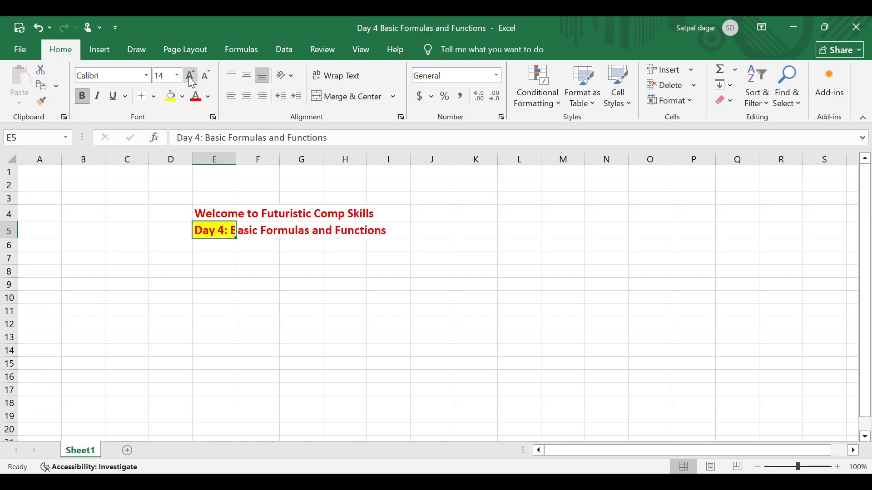
Enter the label "Syntax:" in cell E7
left_click(224, 263)
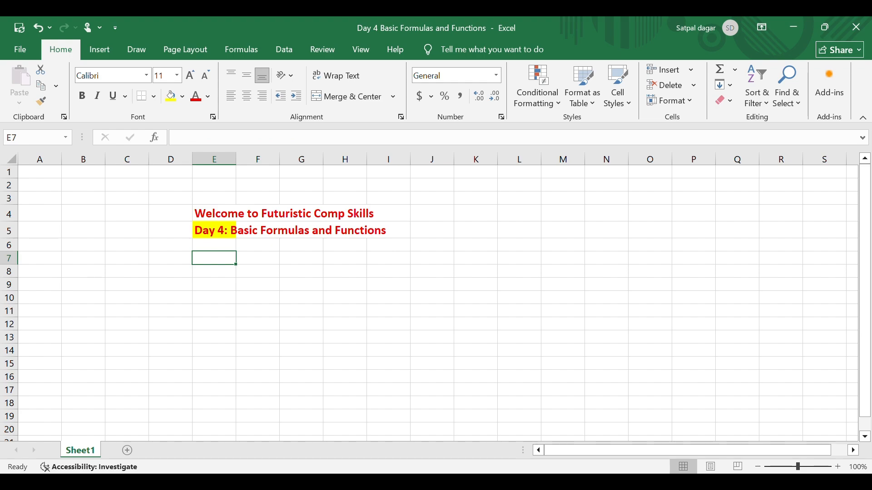
type("Syntax:")
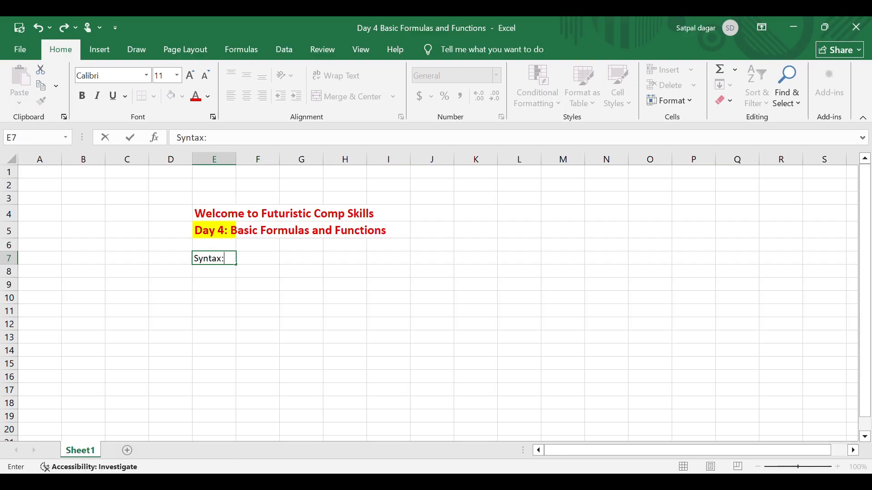
key("Return")
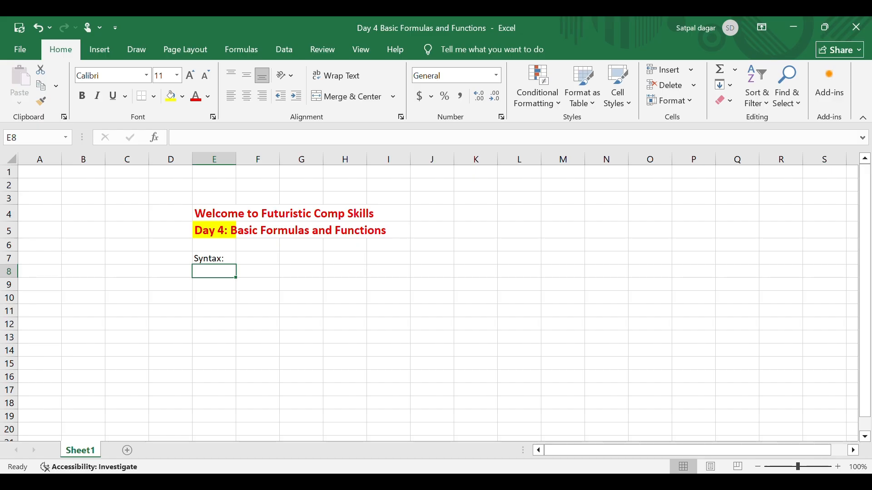
Enter the first syntax rule "Start with =" in F7, beside the Syntax label
key("Up")
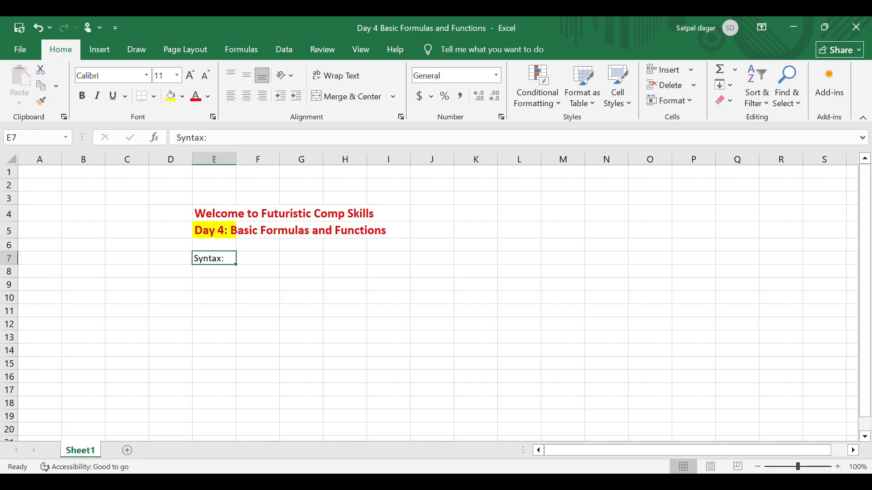
key("Right")
type("S")
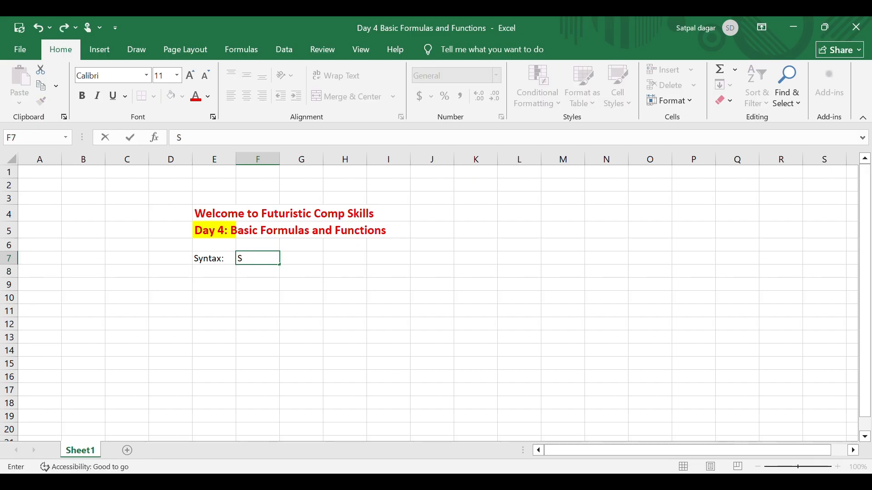
type("tart with")
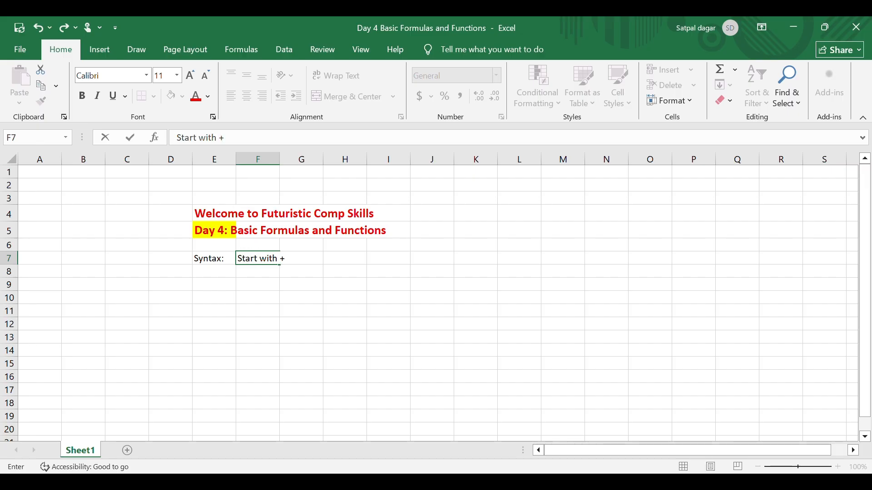
type(" =")
key("Return")
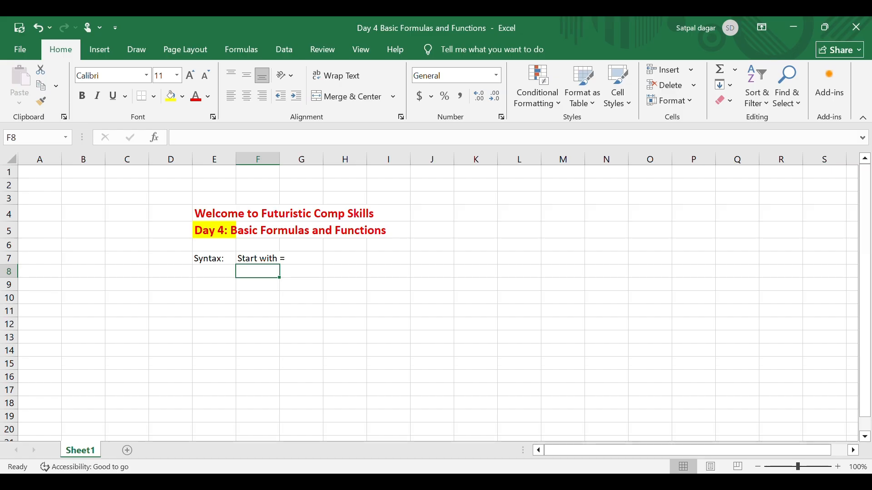
Add the syntax rules "Use of ()" in F8 and "Range ke liye :" in F9
type("Use of ()")
key("Return")
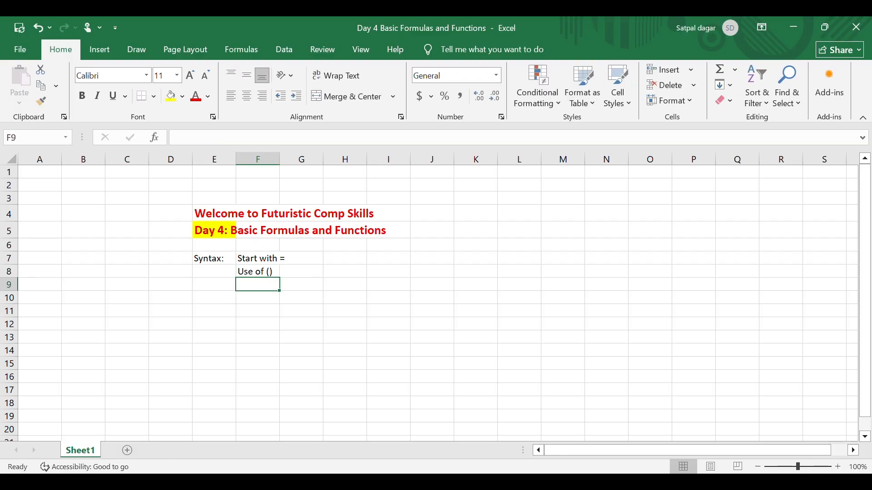
type(":")
type("Range ke")
type("liye")
key("Return")
Enter the sample numbers 10, 20 and 30 in cells F11 to F13
key("Down")
key("Left")
key("Right")
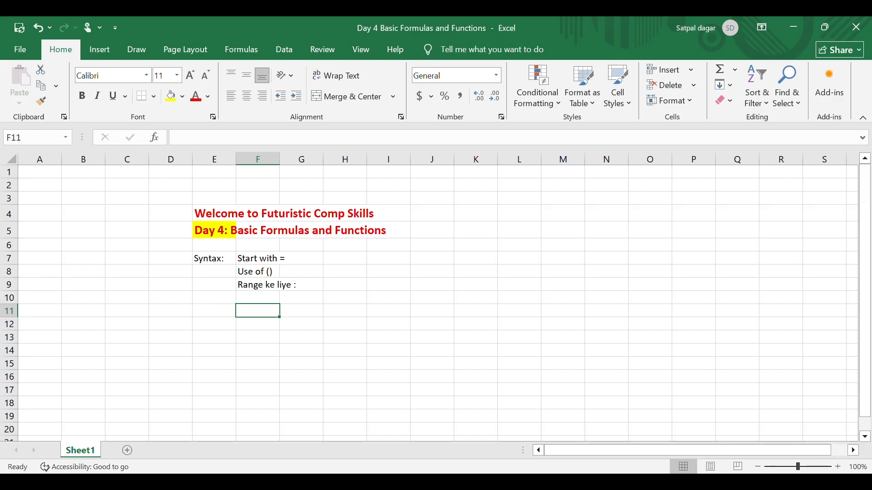
type("10")
key("Return")
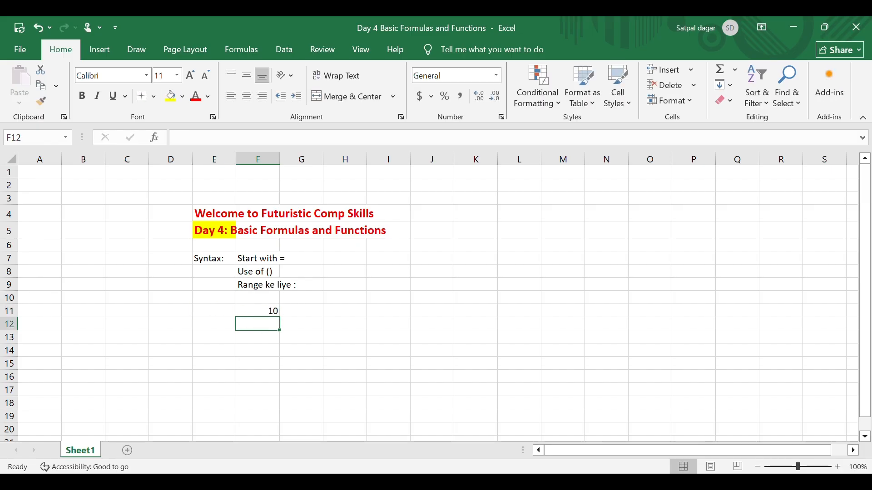
type("20")
key("Return")
type("30")
key("Return")
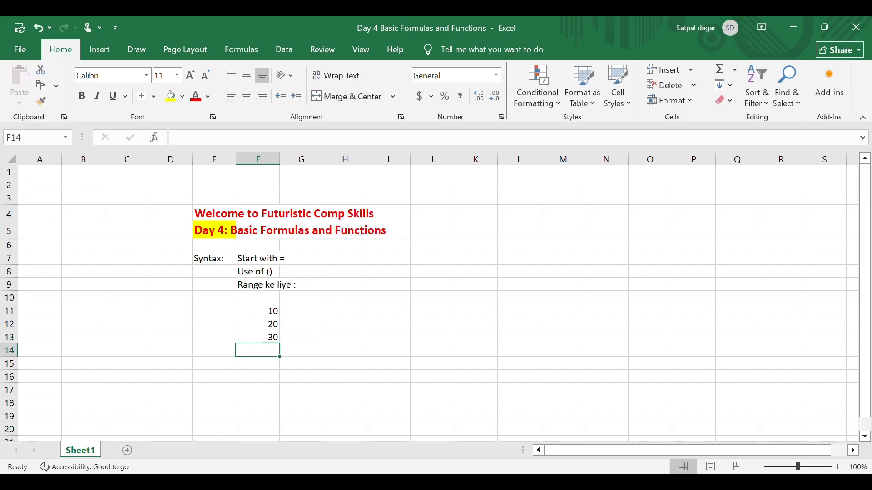
Add up the sample numbers in F14 with the formula =SUM(F11:F13)
type("=sum")
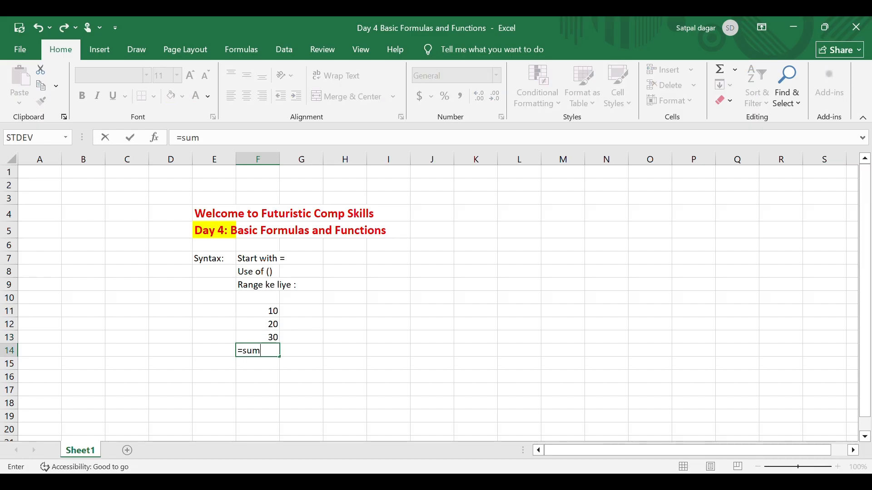
key("Tab")
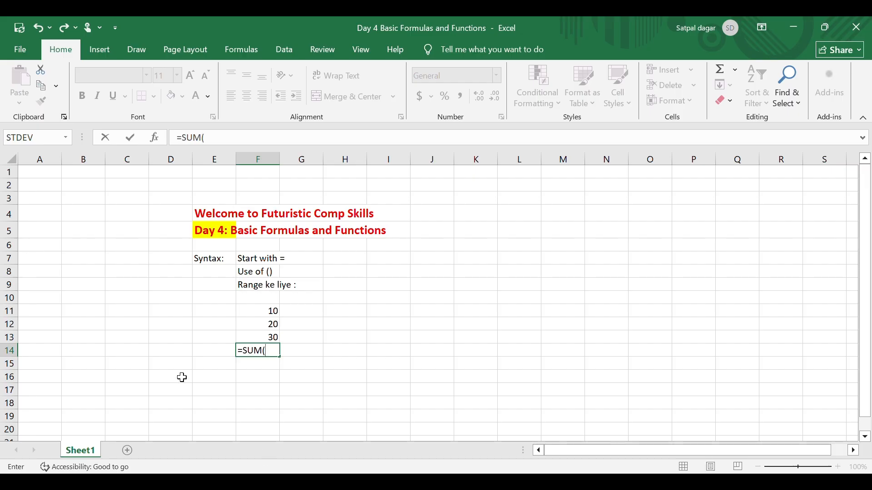
left_click_drag(255, 313, 250, 341)
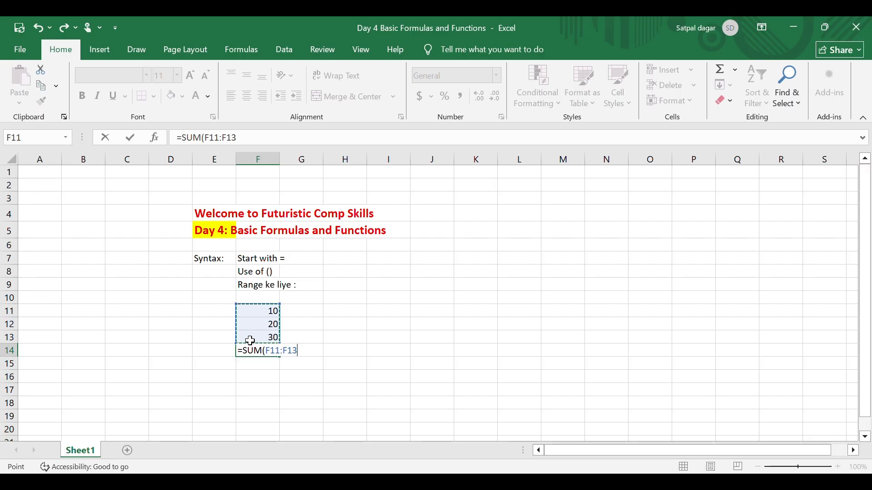
type(")")
key("Return")
Label the sum by entering "Total" in cell E14
key("Up")
key("Left")
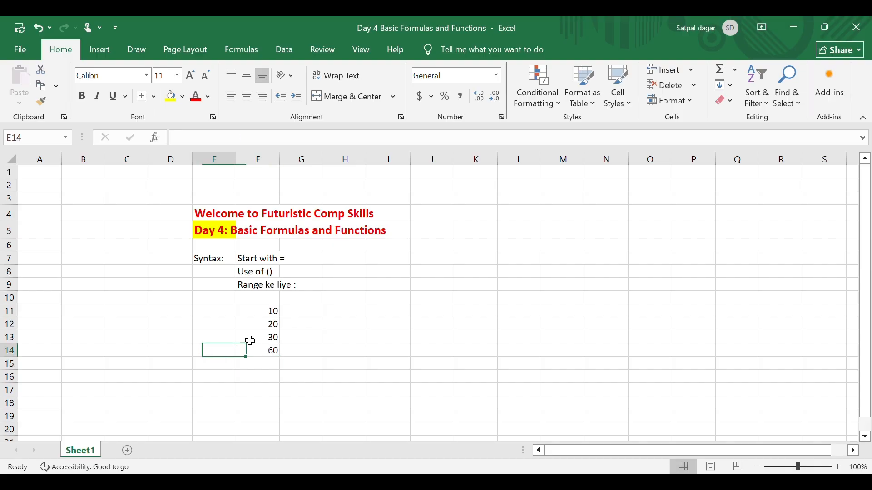
type("Total")
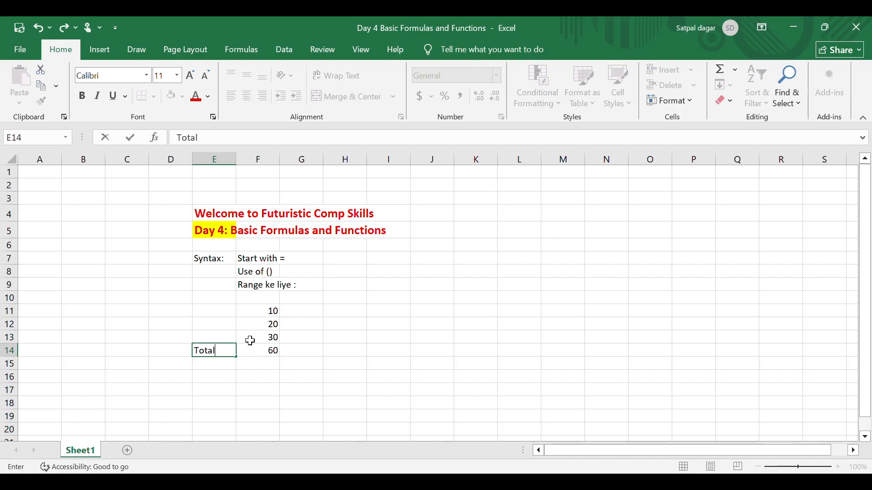
key("Return")
Try replacing the range inside the SUM formula in F14 with A1:A5
left_click(274, 352)
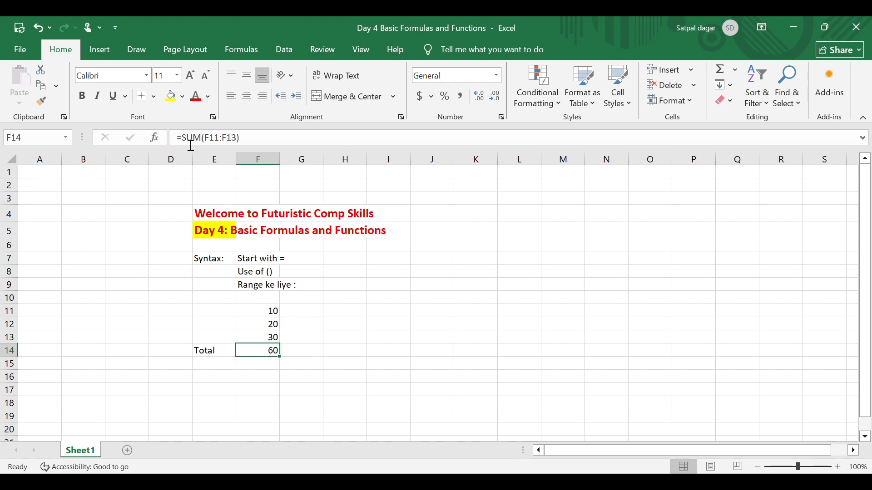
left_click_drag(206, 139, 245, 144)
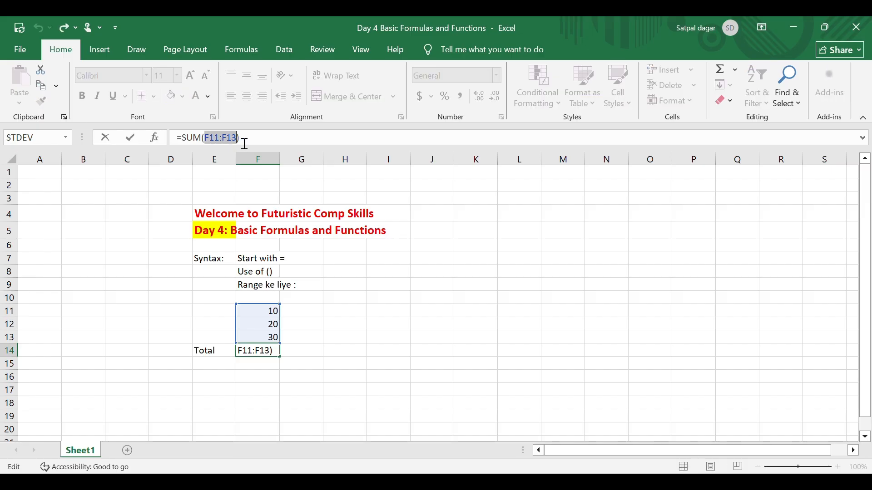
left_click(32, 192)
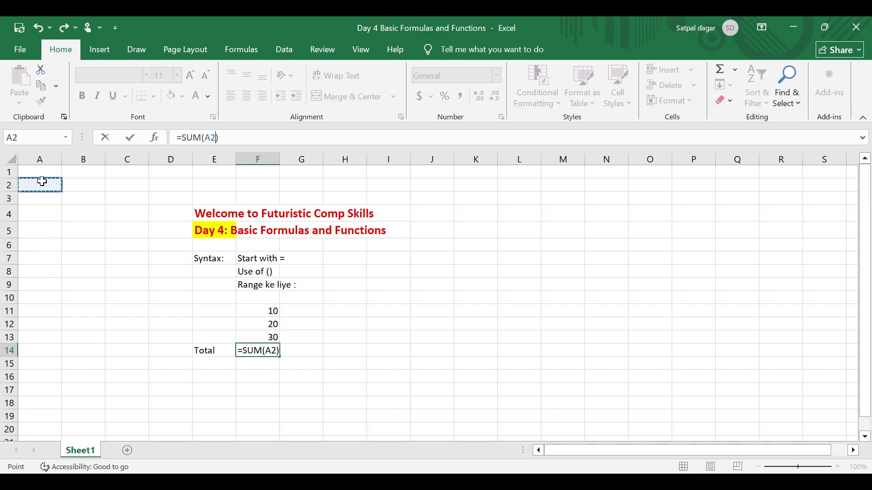
key("Up")
left_click_drag(42, 183, 30, 233)
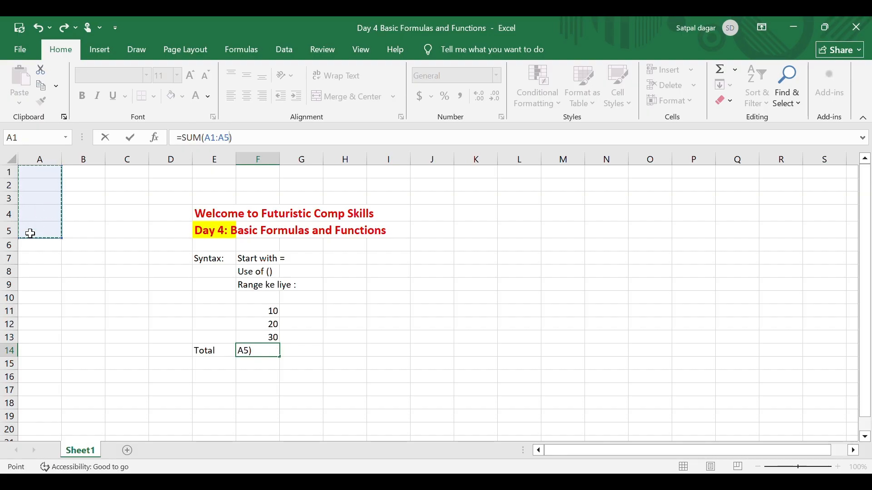
left_click(175, 287)
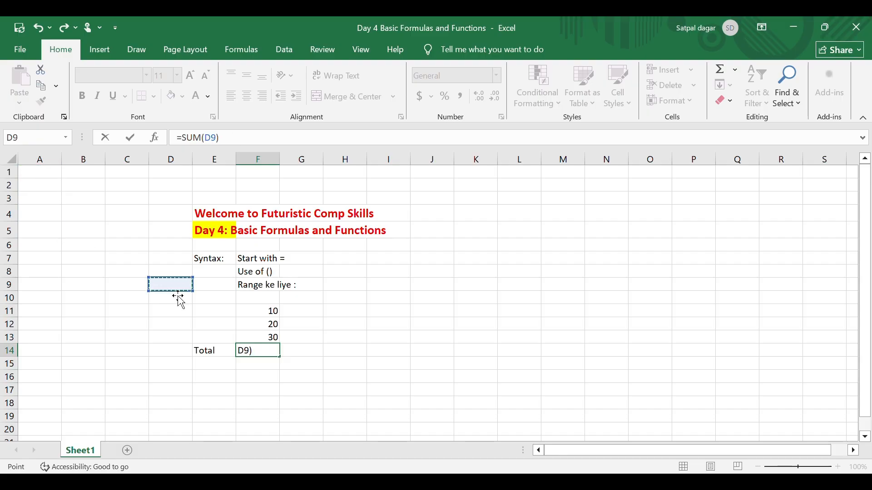
key("ctrl+z")
left_click(176, 295)
key("ctrl+z")
left_click(176, 295)
key("Return")
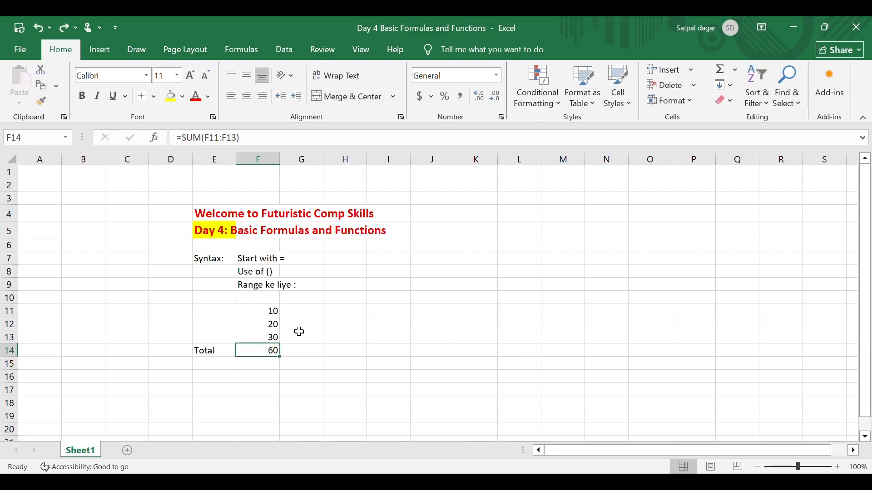
Enter the numbers 100, 200 and 300 in cells A2 to A4
left_click_drag(271, 311, 265, 342)
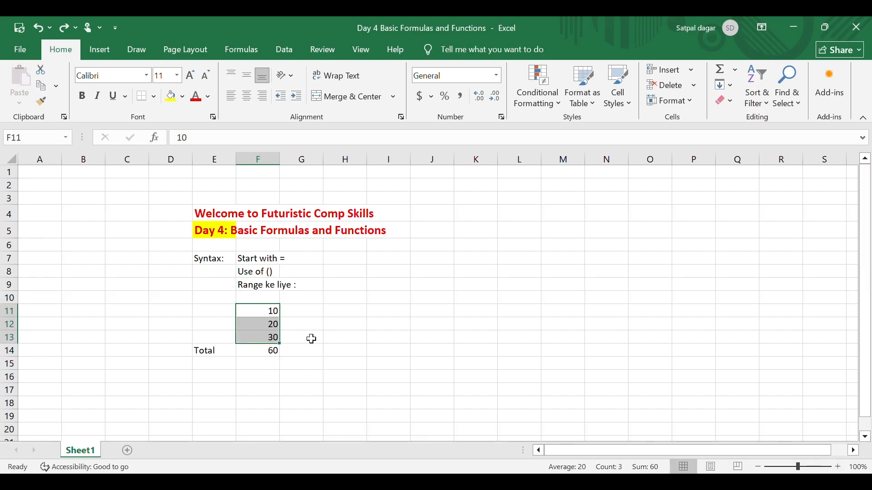
left_click(49, 187)
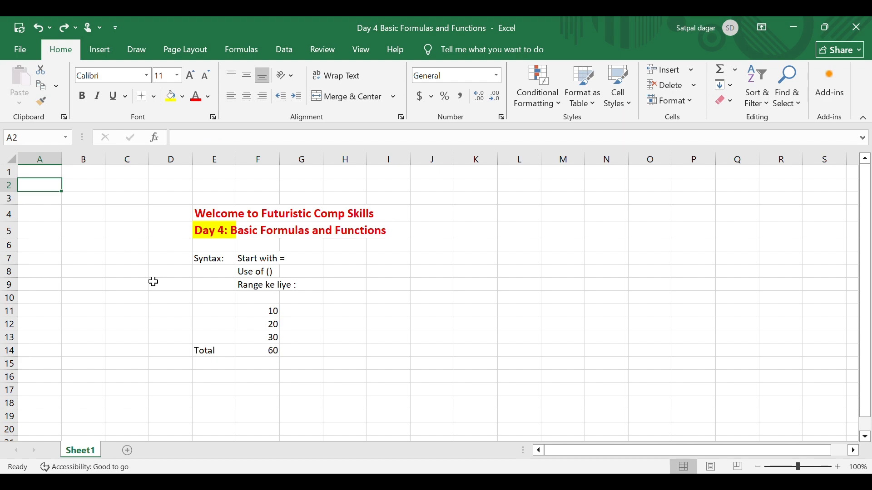
type("1000")
key("BackSpace")
key("ctrl+Return")
key("Return")
type("200")
key("Return")
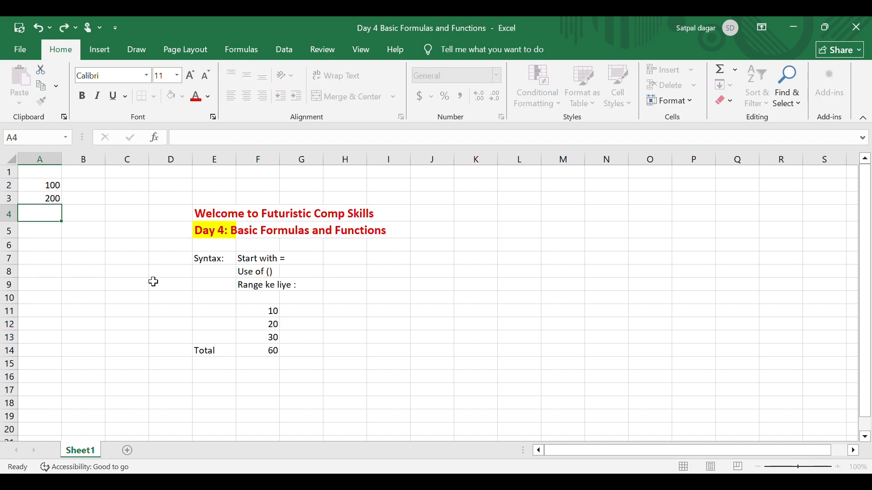
type("300")
key("Return")
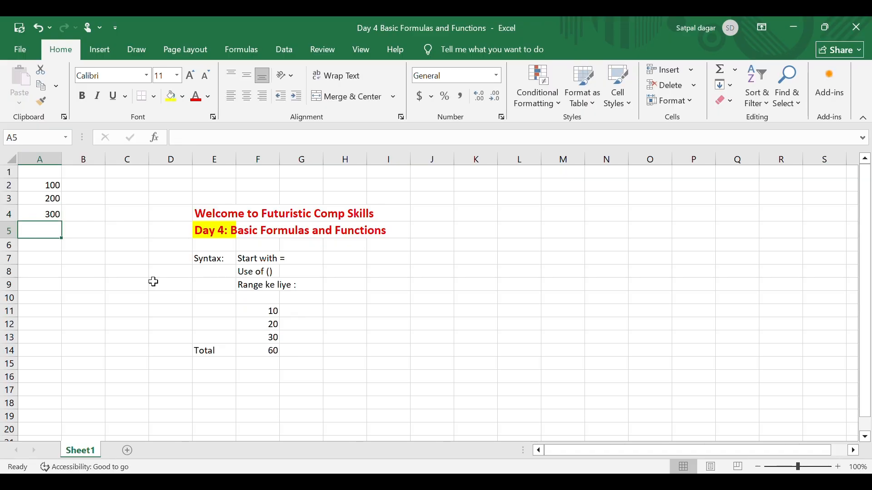
Complete the number column with 400 in A1 and 600 in A5
key("Up")
key("Up")
key("Up")
key("Up")
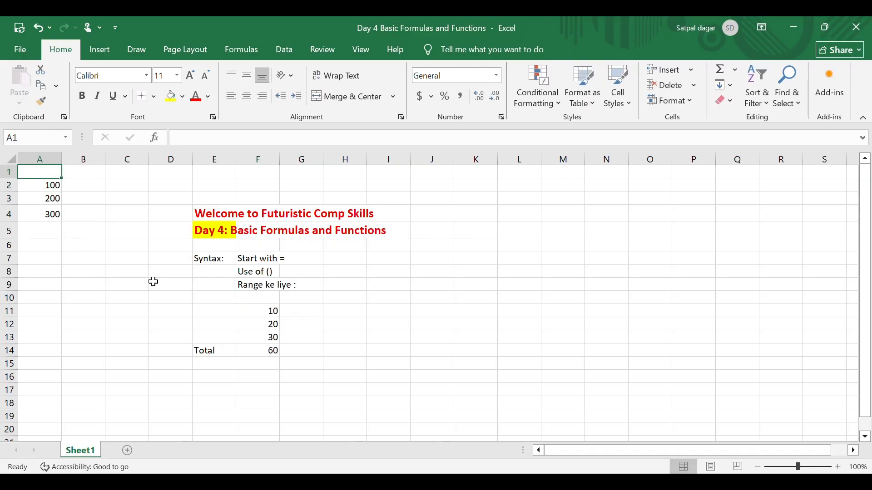
type("400")
key("Return")
key("Up")
key("Down")
key("Down")
key("Down")
key("Down")
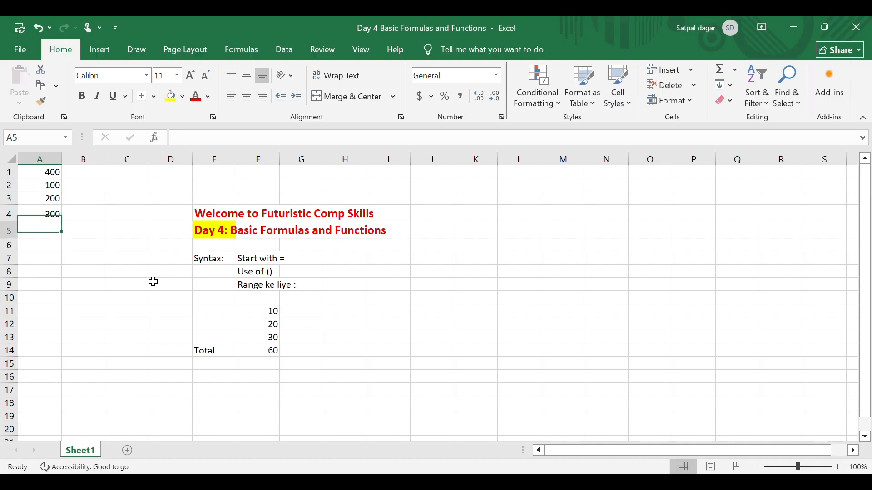
type("6")
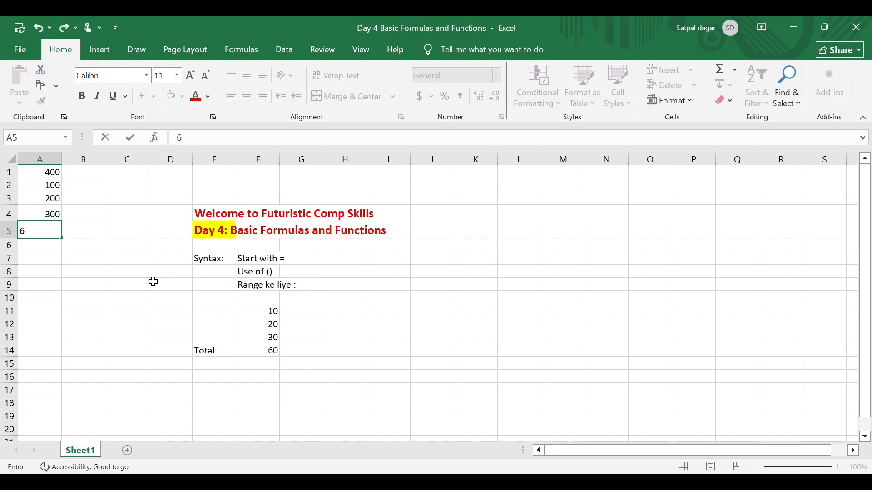
type("00")
key("Return")
Select cells A1 to A5 to examine the full range of numbers
key("Up")
key("Up")
key("Up")
key("Up")
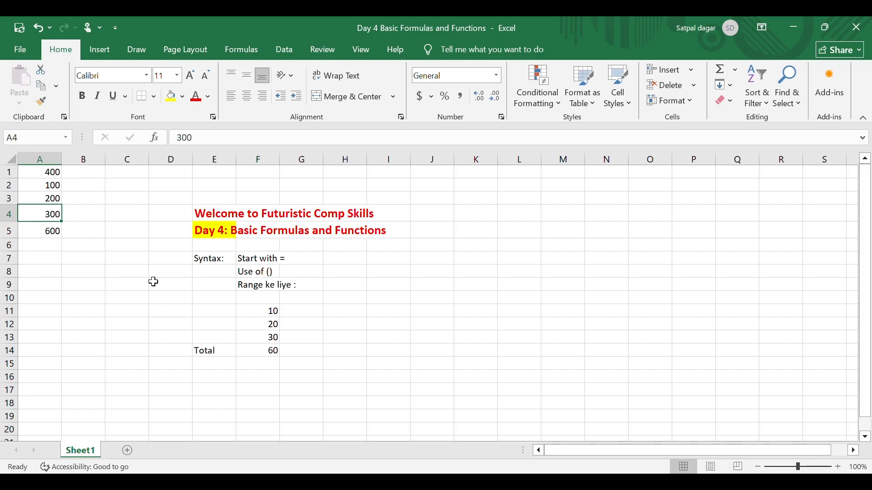
key("Up")
key("shift+Down")
key("shift+Down")
key("shift+Down")
key("shift+Down")
key("shift+Down")
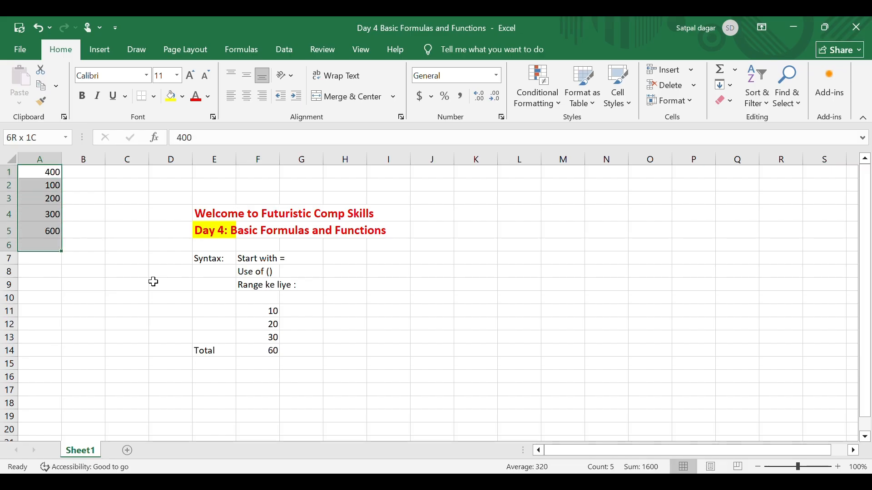
key("shift+Up")
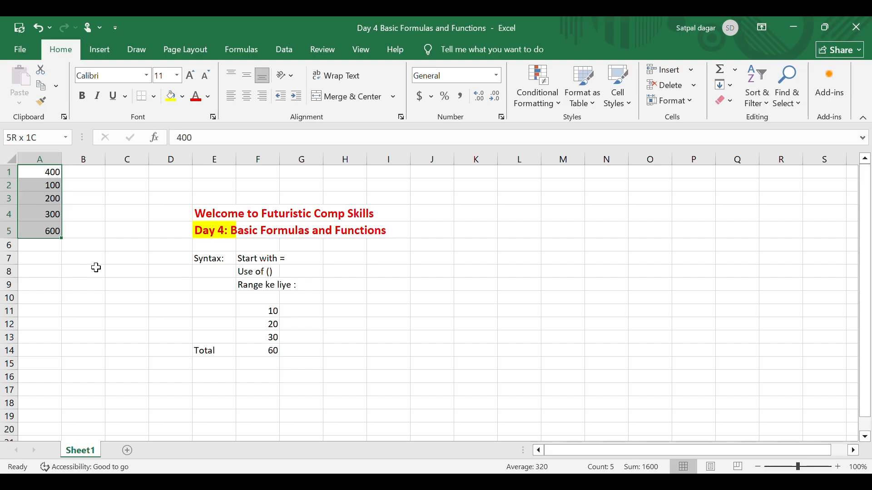
Add up only the two cells A1 and A5 in B6 with the formula =SUM(A1,A5)
left_click(91, 216)
left_click(96, 271)
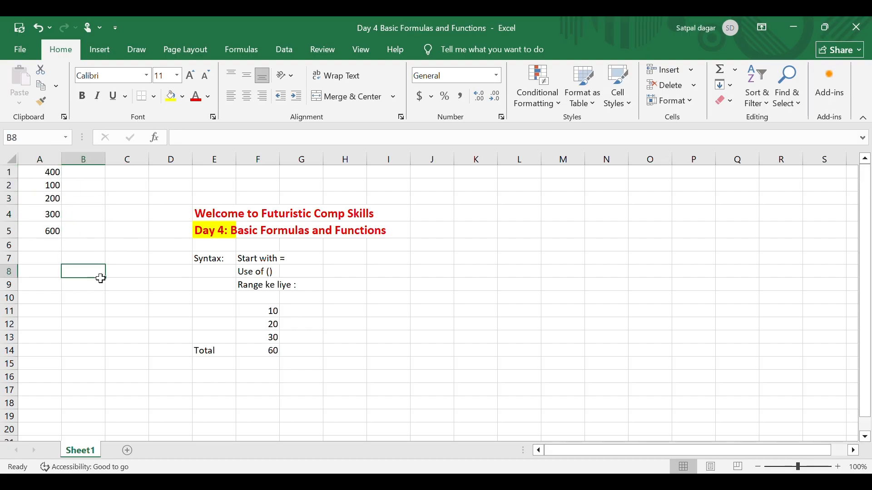
left_click(54, 245)
left_click(96, 247)
left_click(76, 263)
left_click(90, 246)
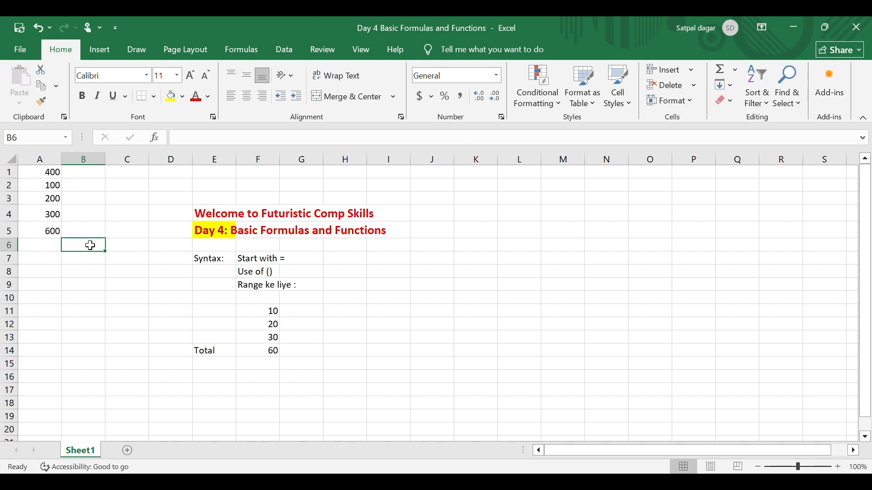
type("=")
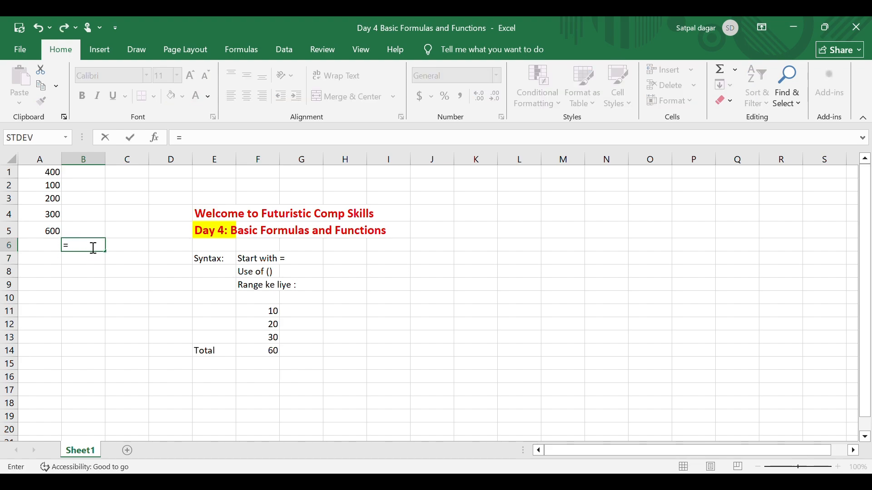
type("sum(")
left_click(51, 176)
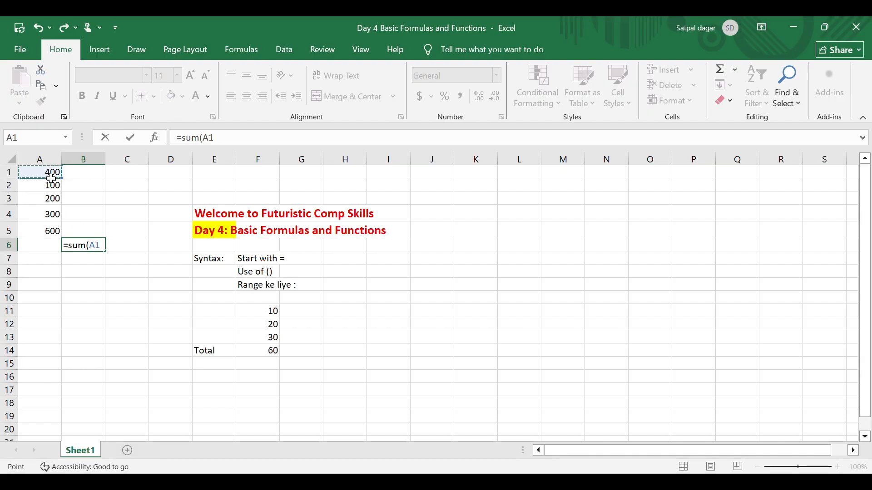
type(",")
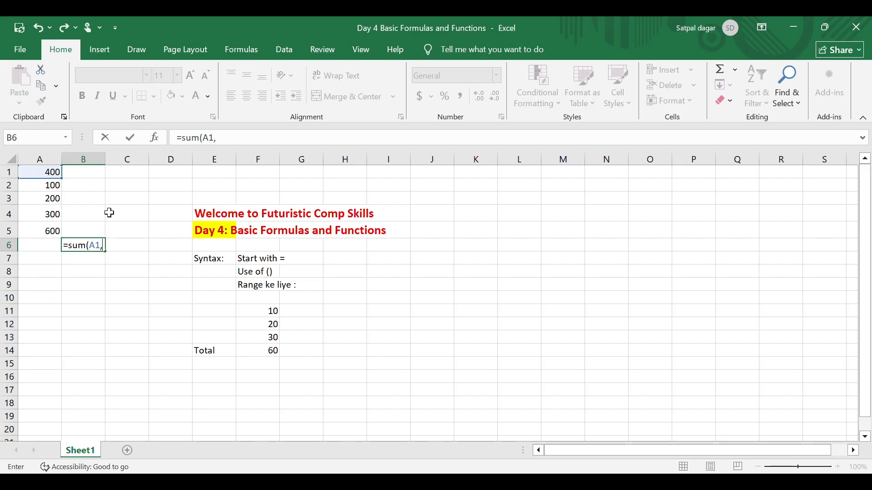
left_click(55, 232)
type(")")
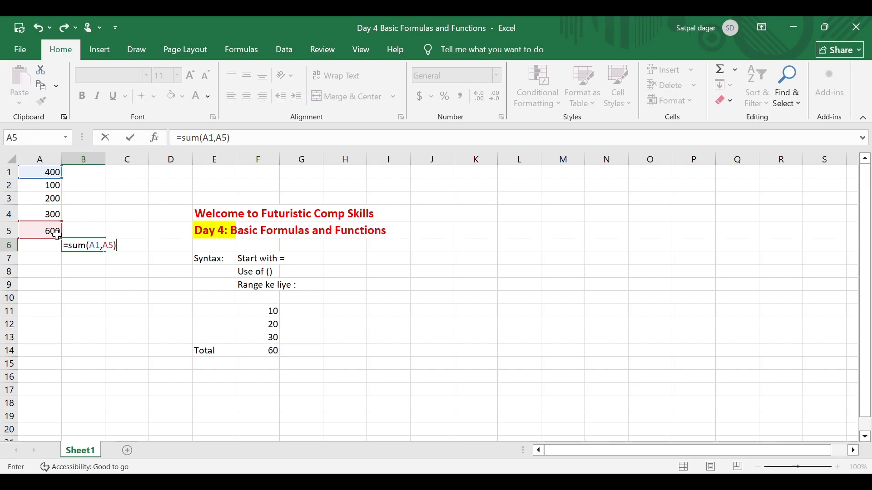
key("Return")
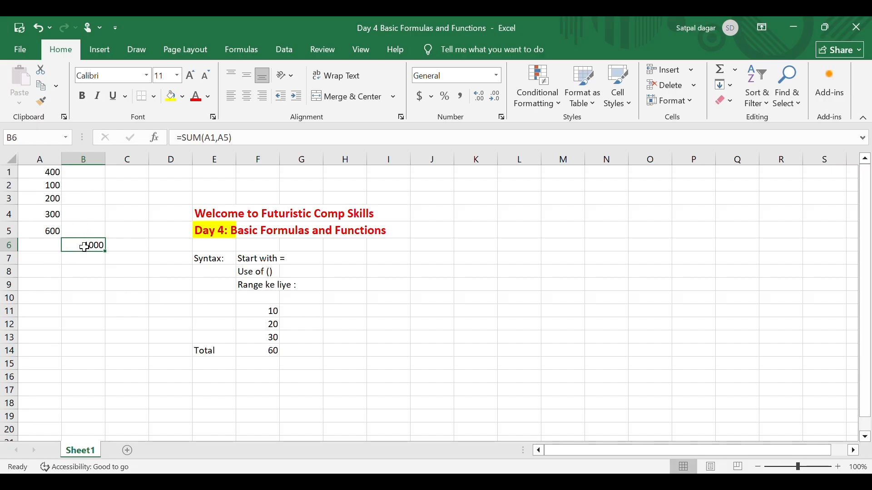
Enter the label "with range" in B7 and total the whole column in B8 with =SUM(A1:A5)
left_click(93, 264)
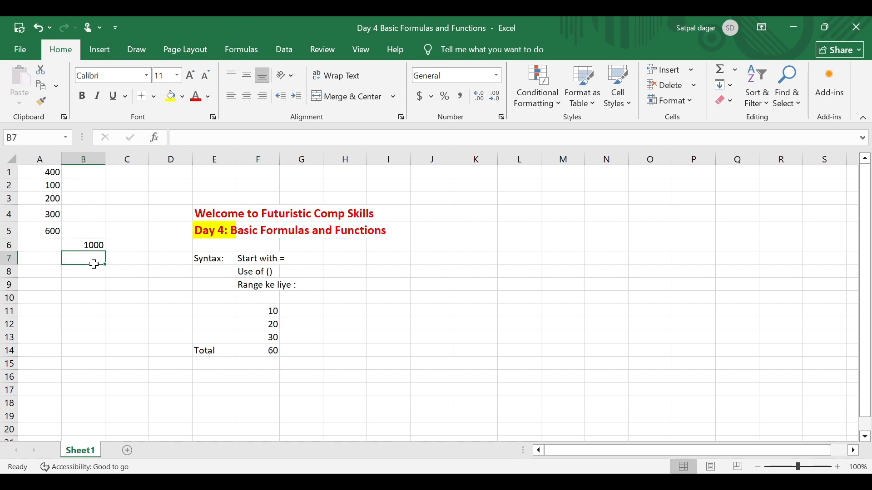
type("with range")
key("Return")
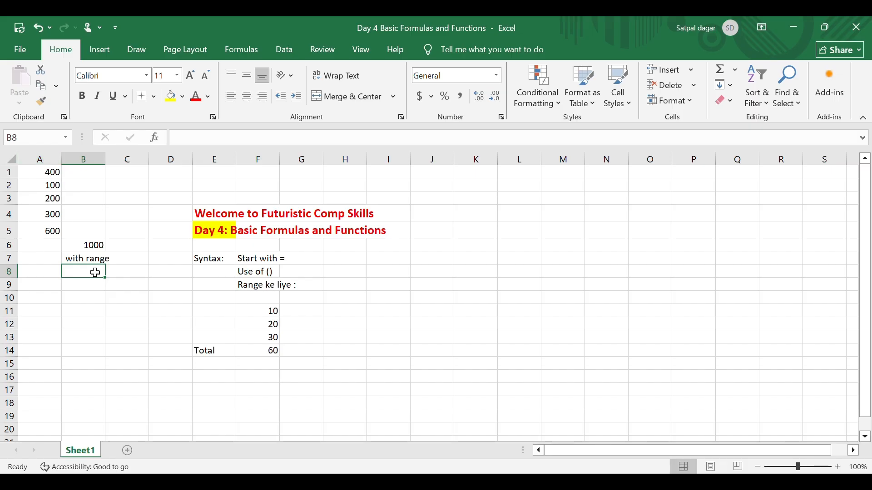
type("=sum")
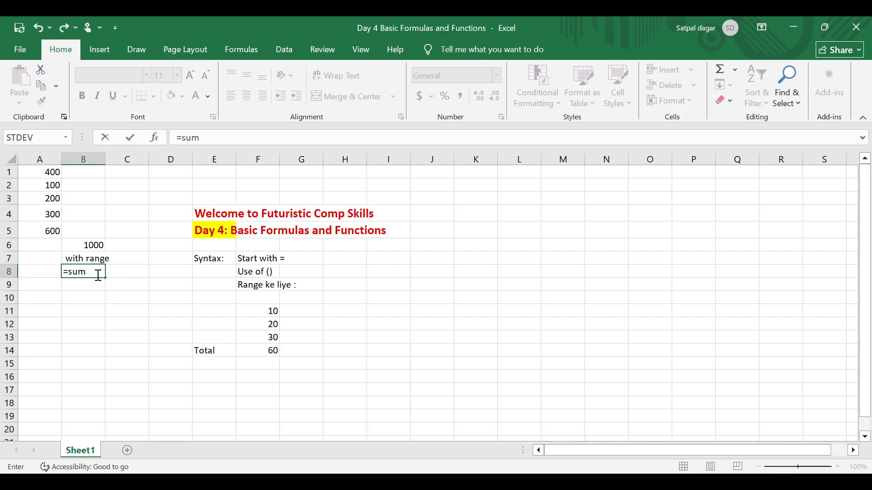
key("Tab")
left_click_drag(53, 173, 48, 230)
key("Return")
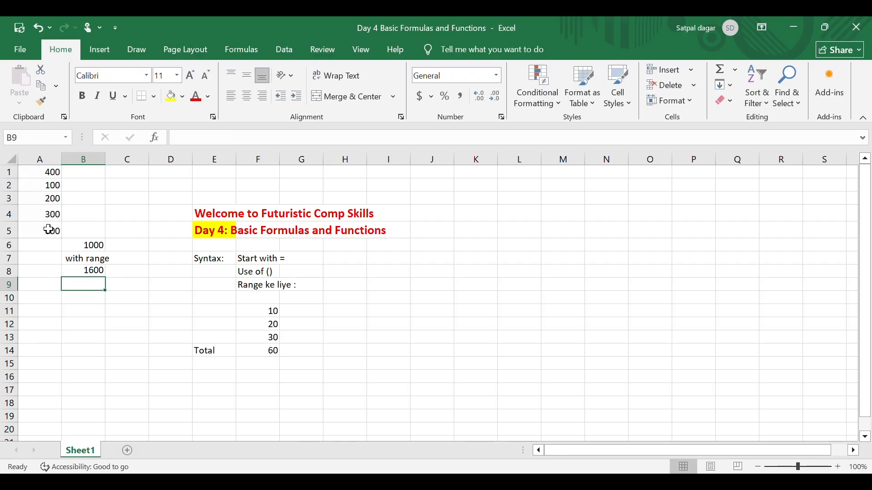
Label the comma-separated sum in B6 by entering "without range" in C6
key("Up")
key("Up")
key("Up")
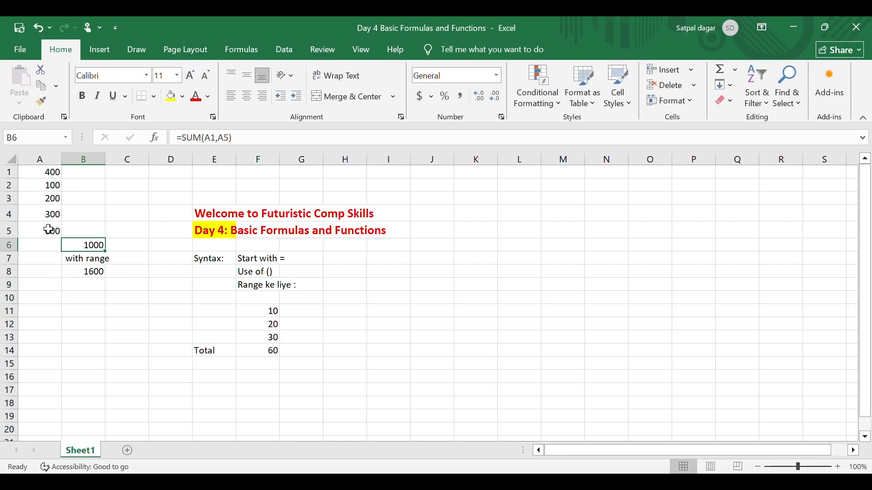
key("Down")
key("Down")
key("Up")
key("Up")
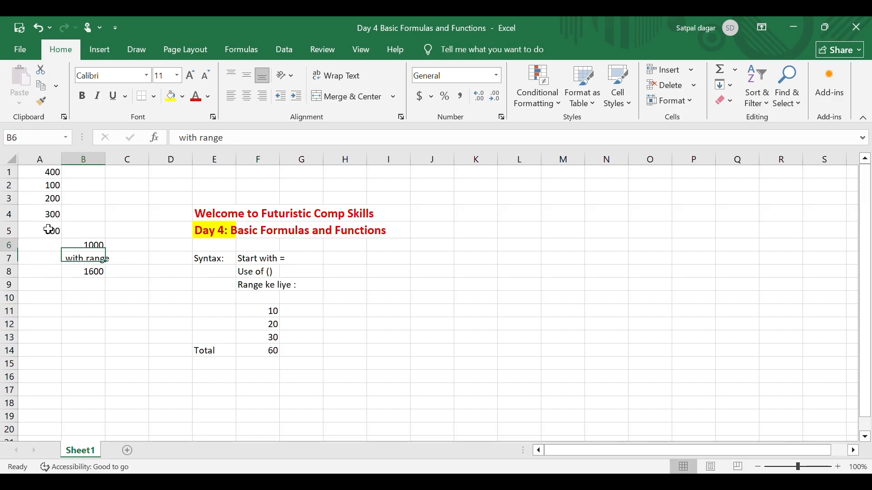
key("Right")
type("without range")
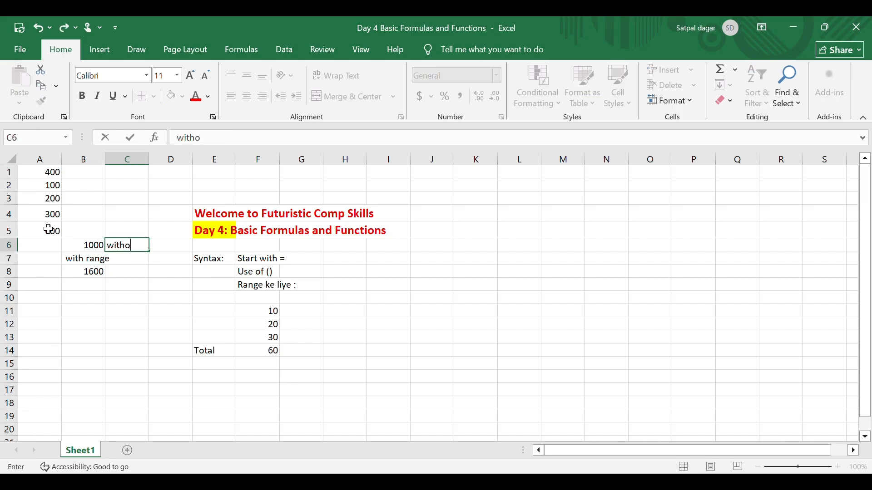
key("Return")
Replace the formula in B6 with a SUM of the separate, comma-delimited cells A2, A3 and A5
key("Up")
key("Left")
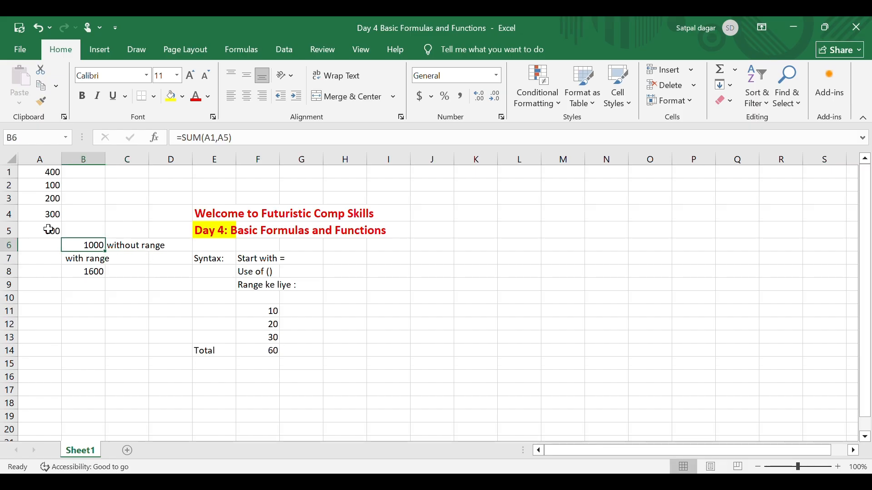
type("=sum")
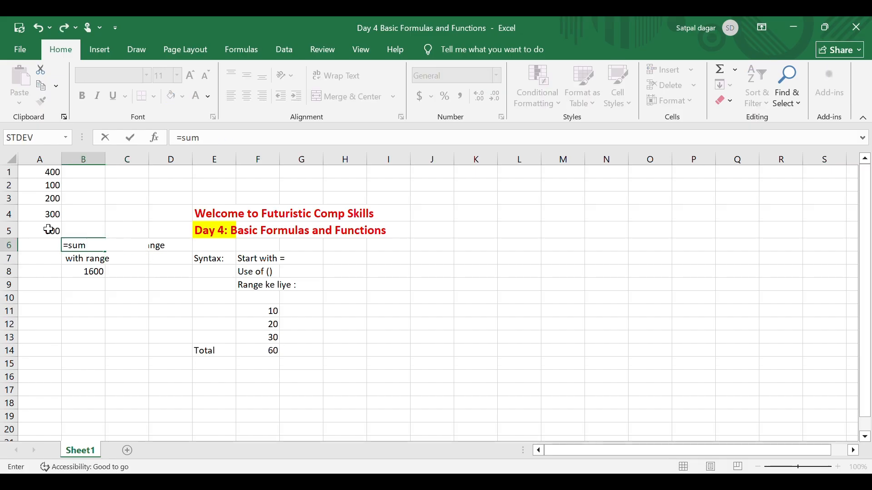
type("(")
left_click(50, 186)
type(",")
key("Down")
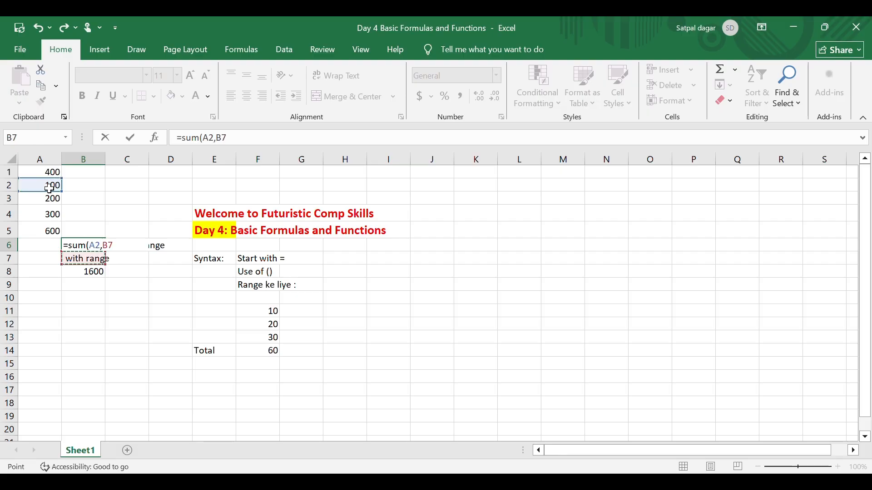
key("Down")
key("Up")
key("Up")
key("Up")
key("Up")
key("Up")
key("Left")
type(",")
key("Up")
key("Up")
key("Up")
key("Up")
key("Left")
key("Down")
key("Down")
key("Down")
key("Down")
key("Up")
type(",")
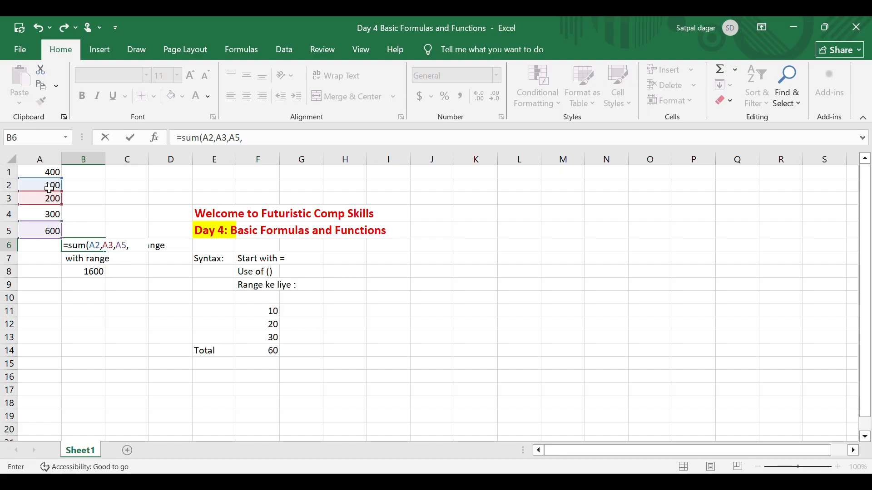
key("Return")
Select B8 to examine its range-based SUM formula
key("Down")
key("Down")
key("Down")
key("Down")
key("Up")
key("Up")
key("Up")
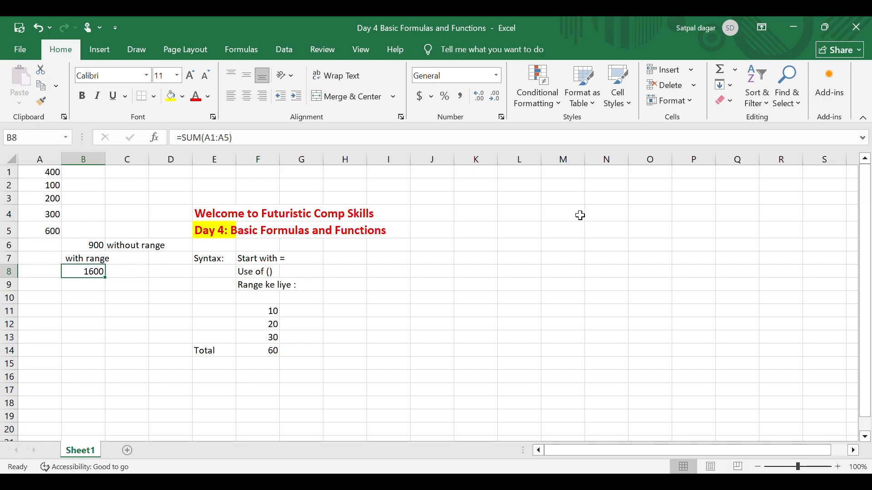
Enter the column headers "Name" in L5 and "Marks" in M5
left_click(519, 230)
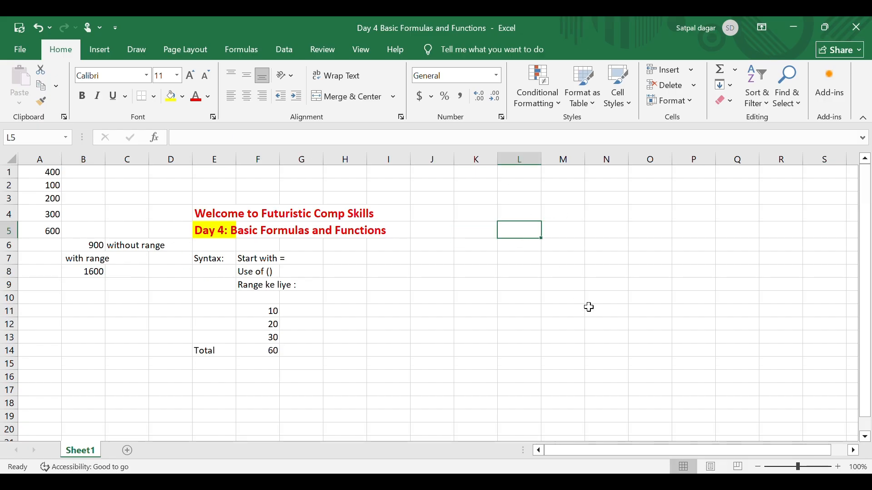
type("Name")
key("Return")
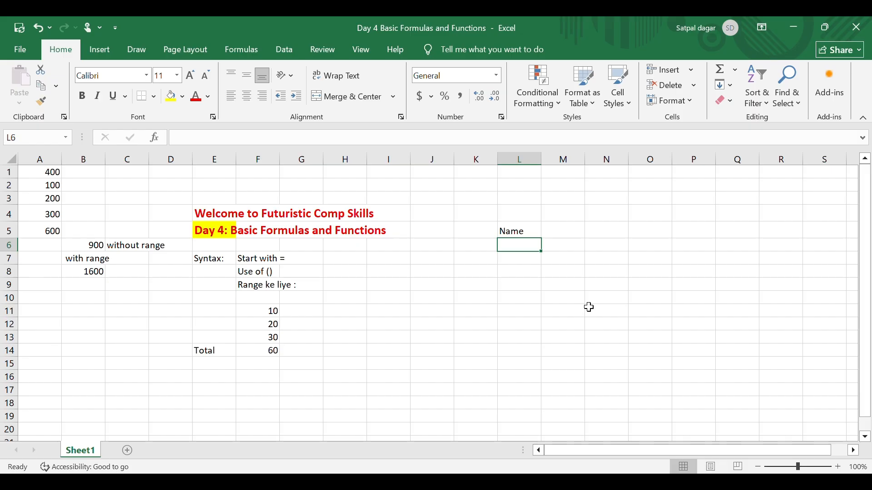
key("Up")
key("Right")
type("Marks")
key("Return")
Fill L6:L10 under the Name header with the first names of five students
key("Left")
type("Ram")
key("Return")
type("Shyam")
key("Return")
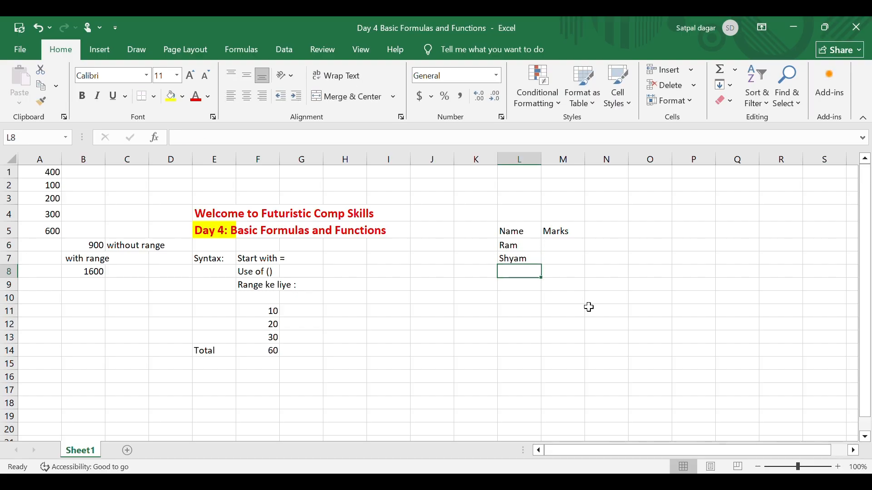
type("Rani")
key("Return")
type("Radh")
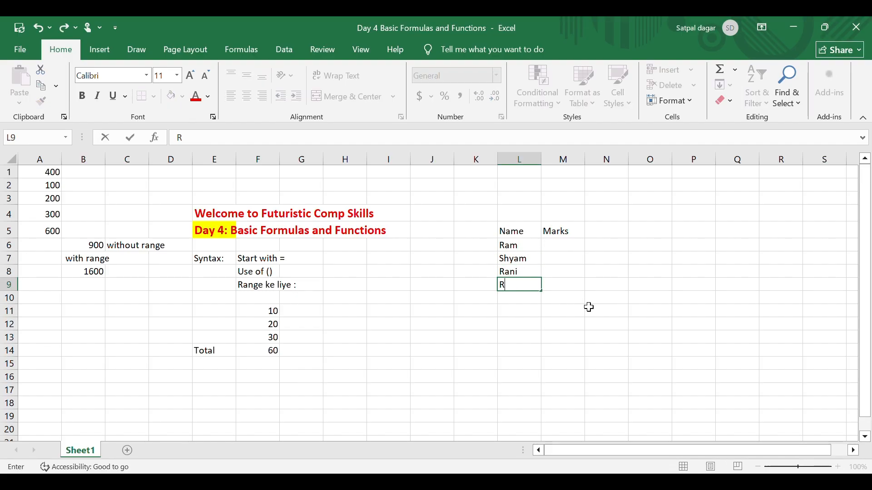
key("Return")
key("Up")
key("Up")
key("Up")
key("Down")
key("Down")
key("Down")
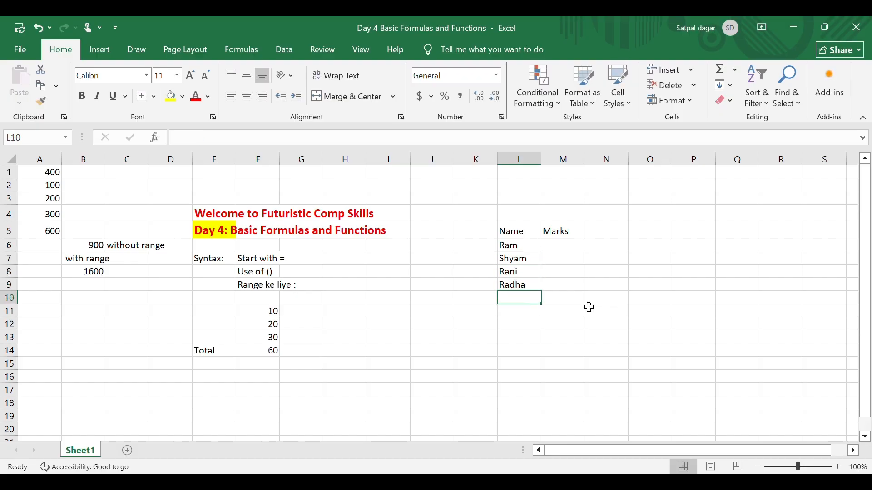
type("Neet")
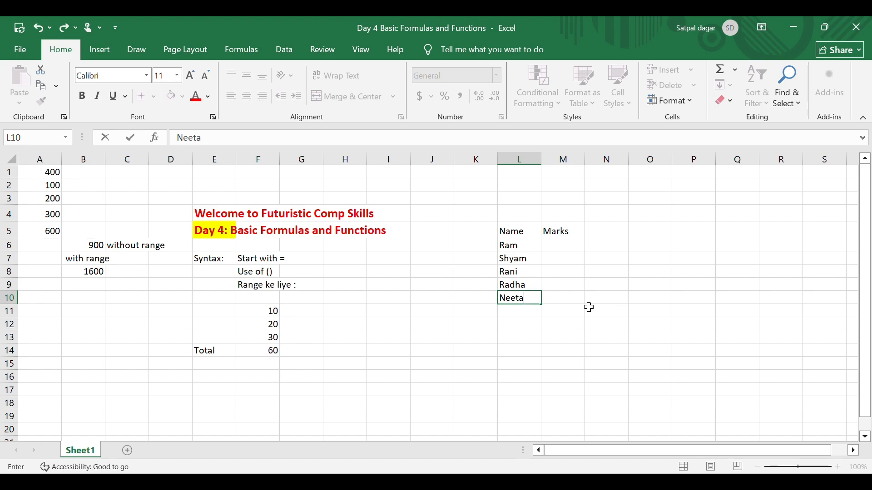
type("a")
key("Return")
Enter the marks 90, 80, 76, 88 and 99 in M6:M10
left_click(564, 251)
type("90")
key("Return")
type("80")
key("Return")
type("76")
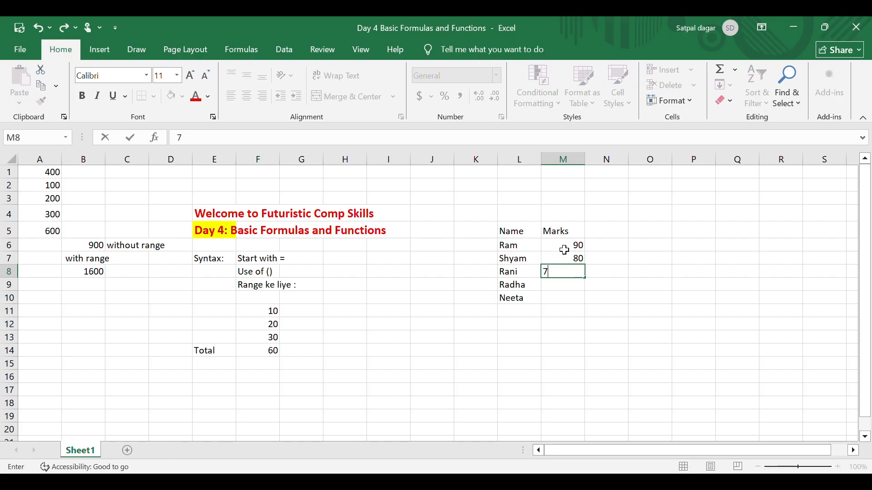
key("Return")
type("88")
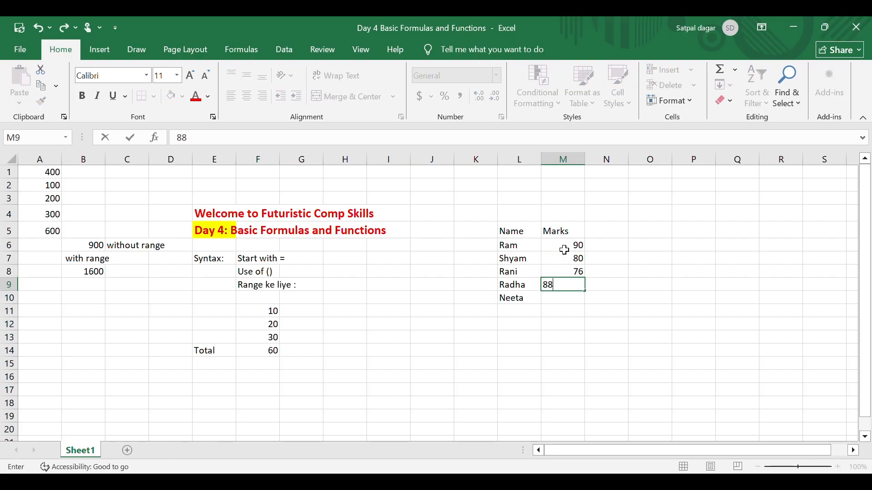
key("Return")
type("99")
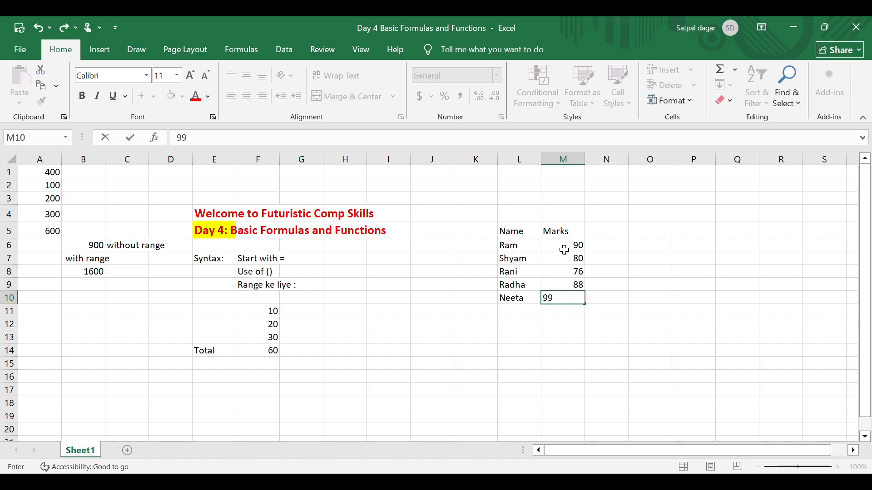
key("Return")
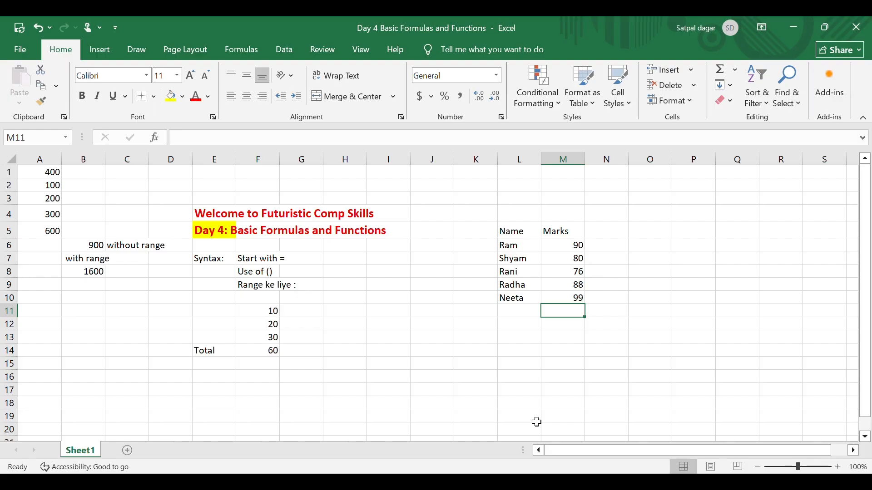
Add the first two marks in M11 with =(M6+M7), and clear that trial formula again
left_click_drag(565, 249, 558, 297)
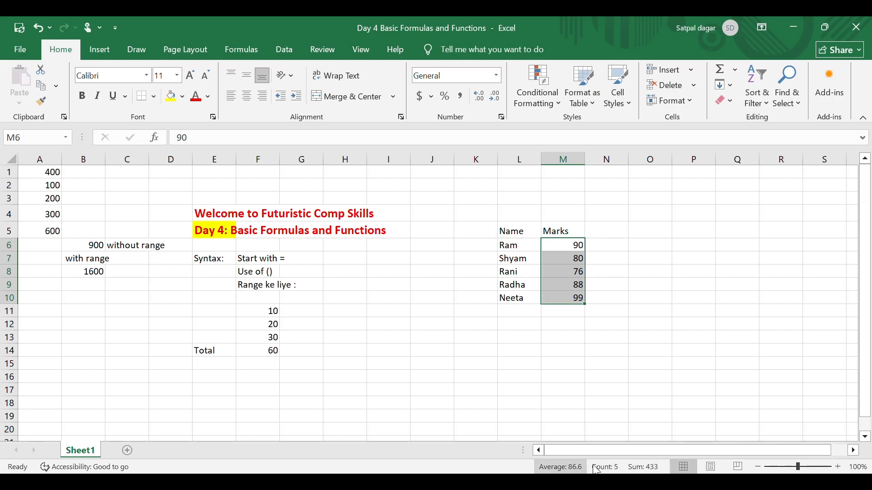
left_click(569, 341)
left_click(574, 316)
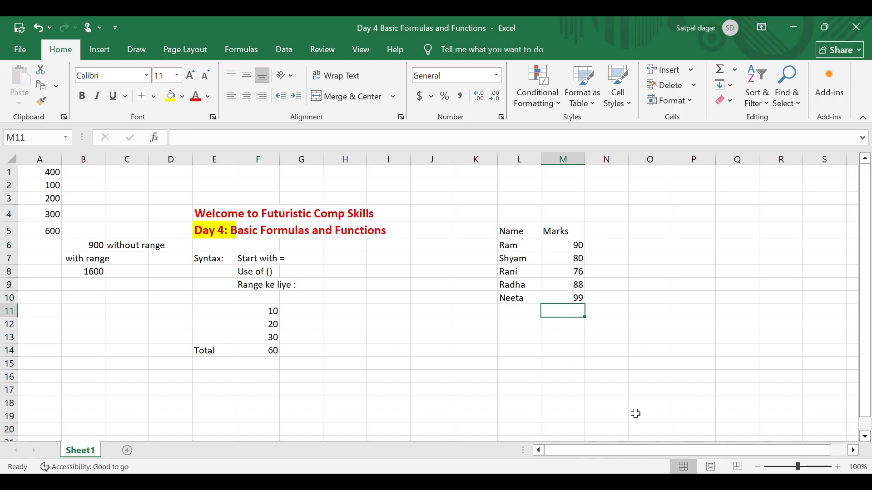
type("=")
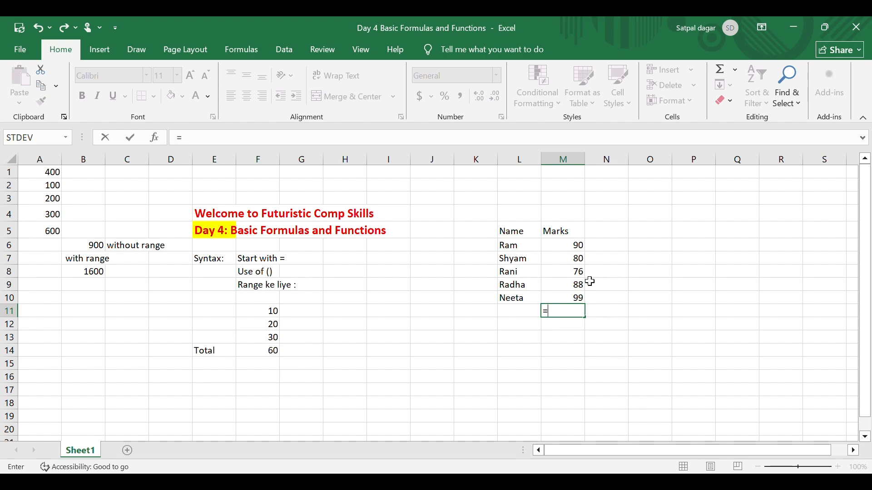
type("(")
left_click(566, 249)
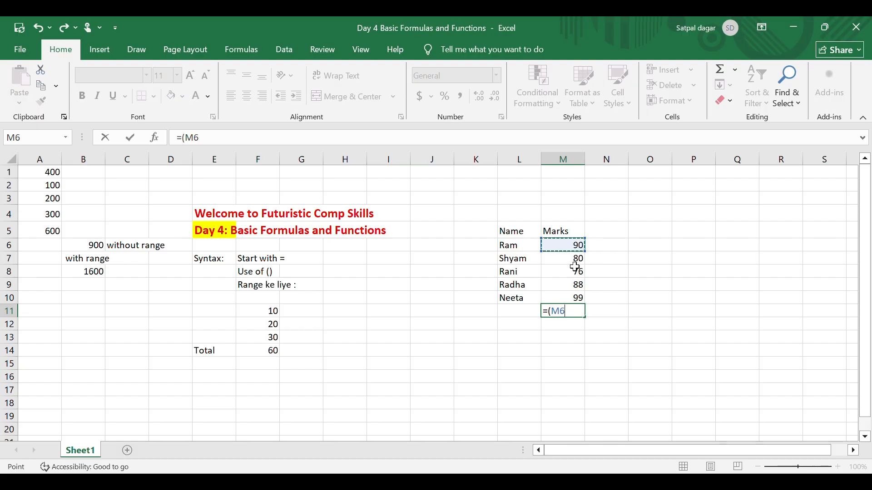
type("+")
left_click(576, 259)
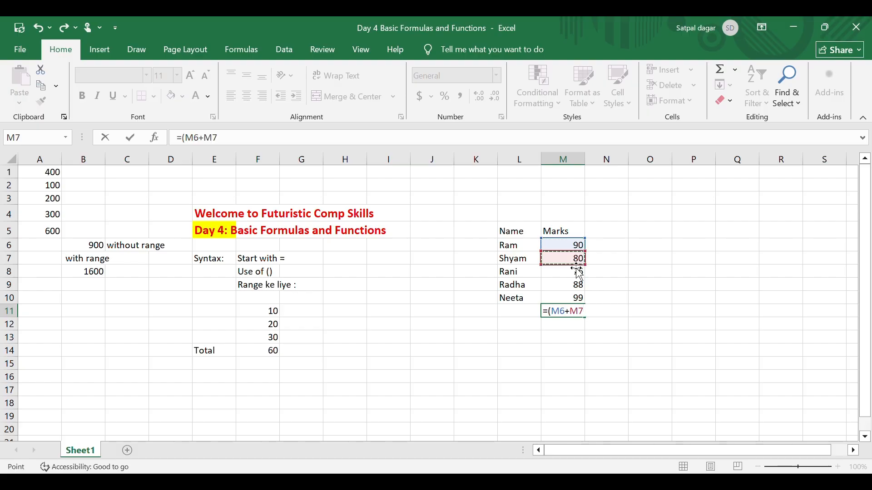
type("+")
key("Return")
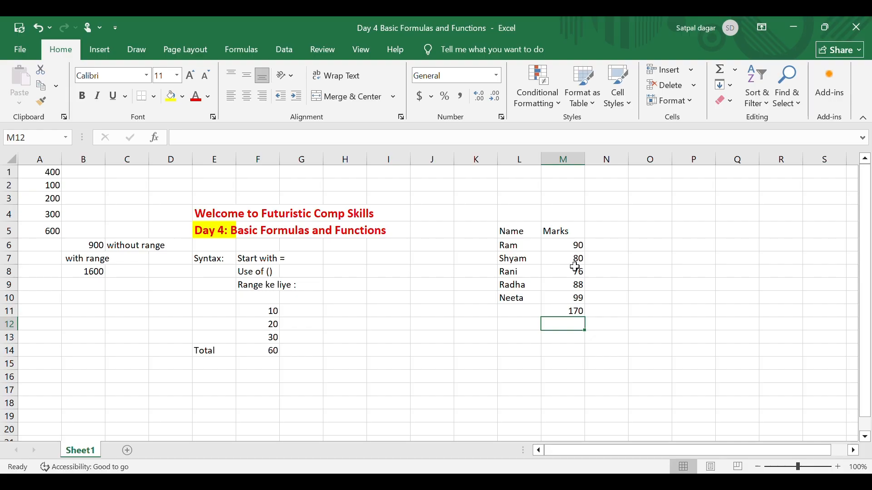
key("Up")
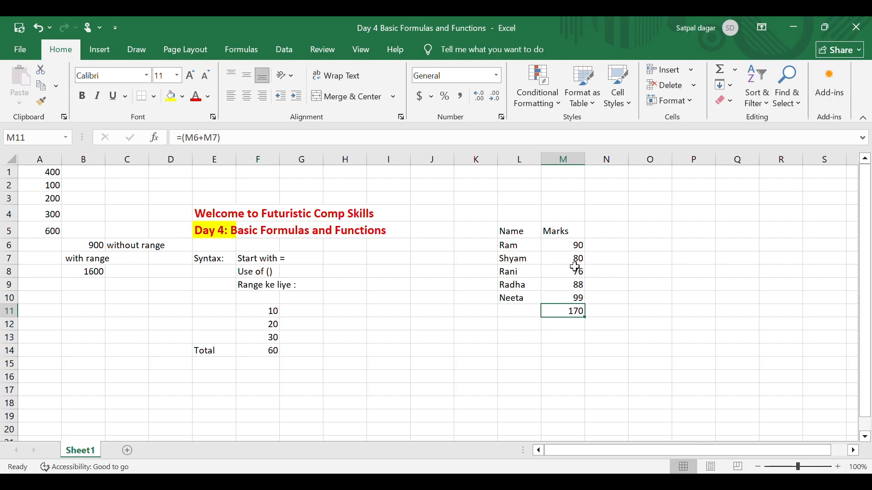
key("Delete")
Multiply the first two marks in O11 with =M6*M7
key("Right")
key("Right")
key("Left")
key("Right")
type("=")
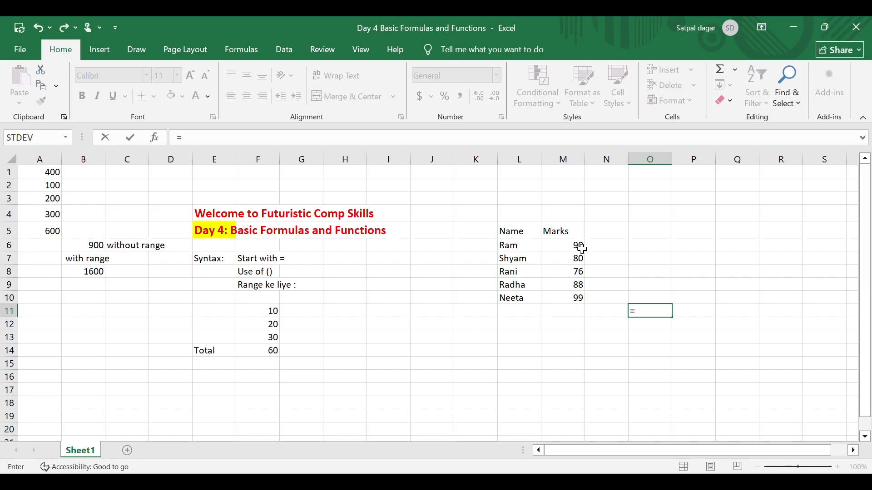
left_click(581, 248)
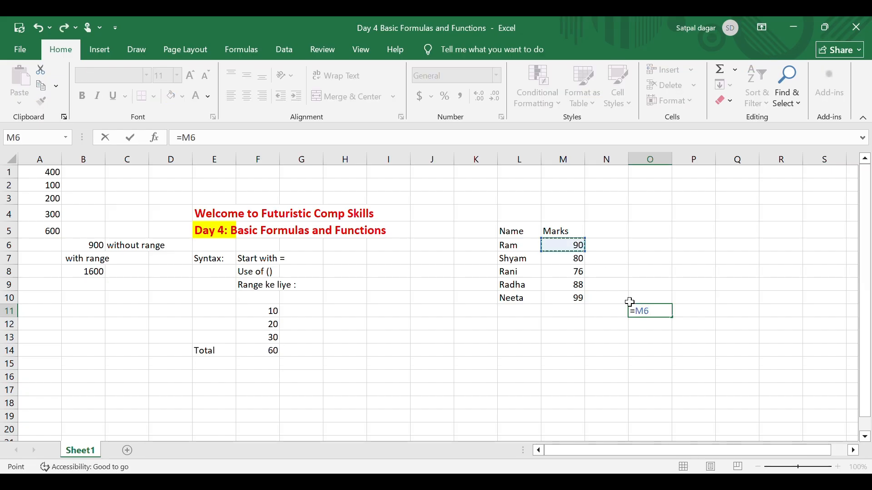
type("*")
left_click(577, 263)
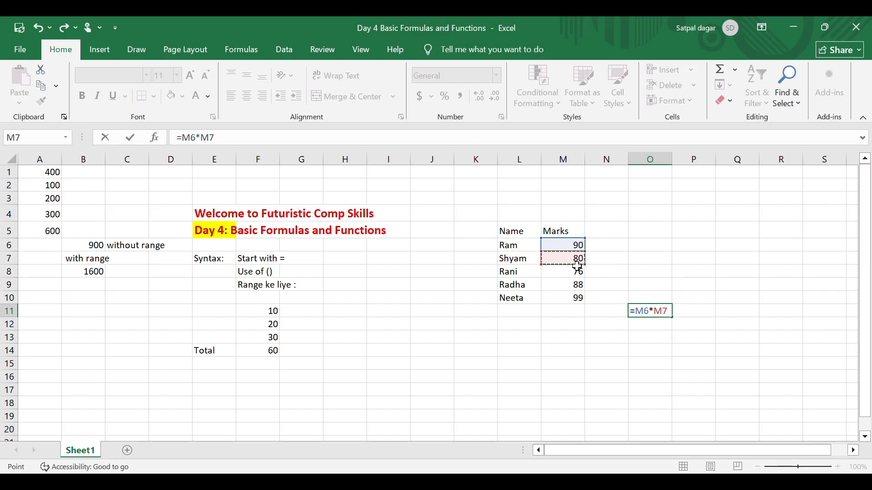
key("Return")
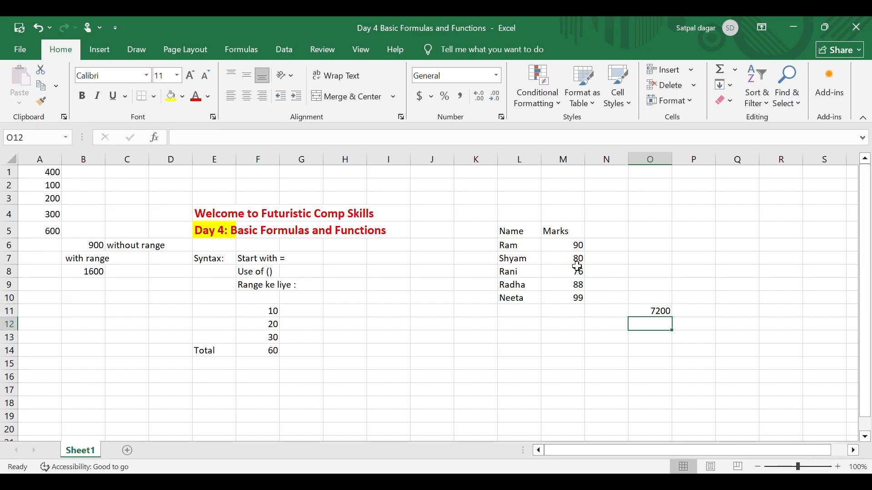
Divide the first mark by the second in O9 with =M6/M7, and clear the trial formulas from O7:P13
left_click(654, 287)
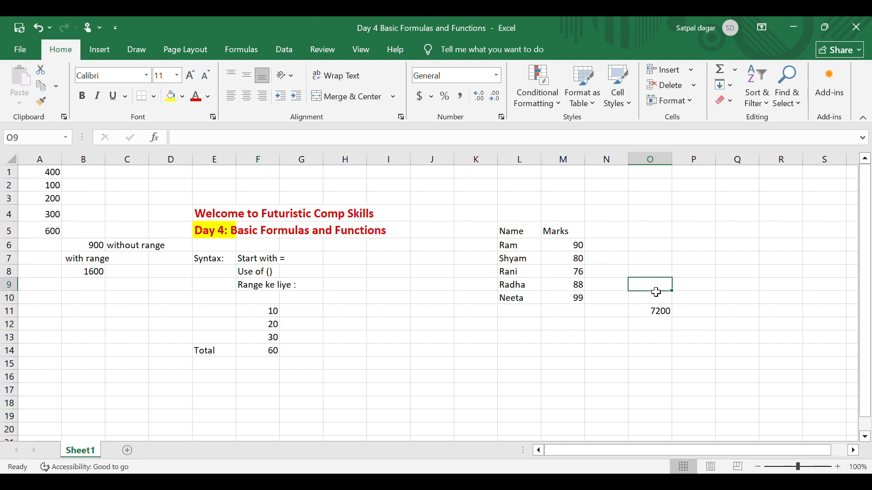
type("=")
left_click(581, 249)
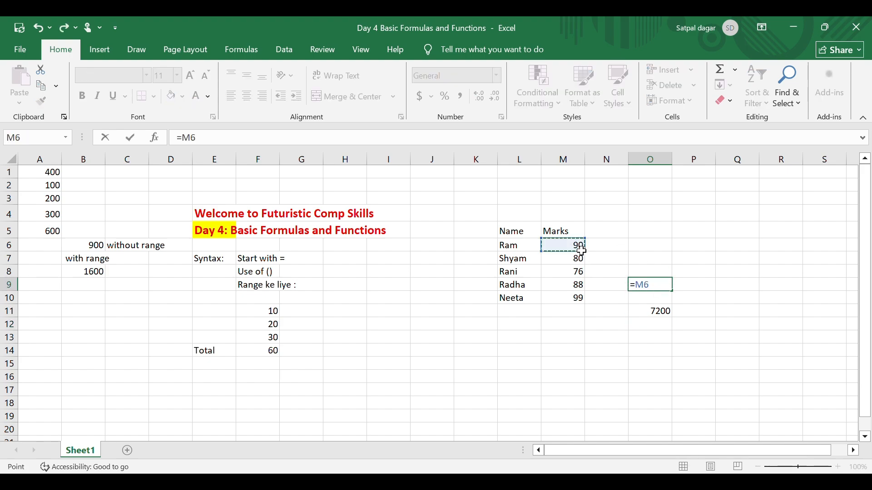
type("/")
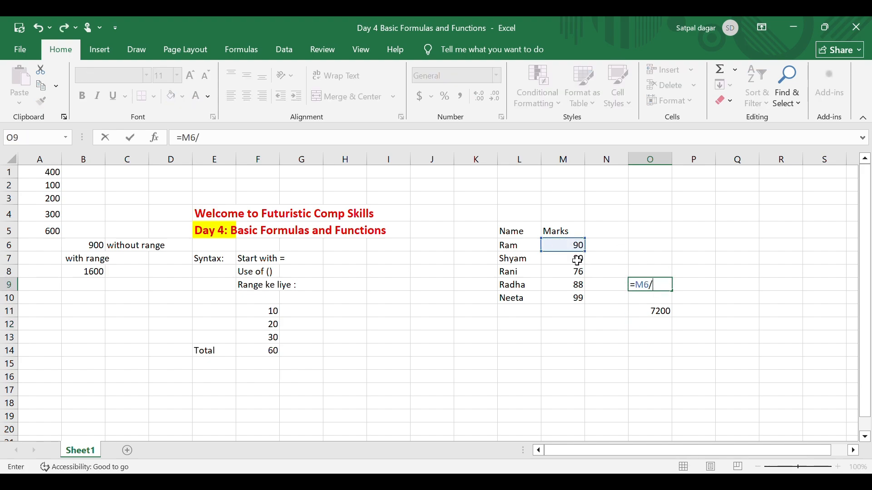
left_click(577, 260)
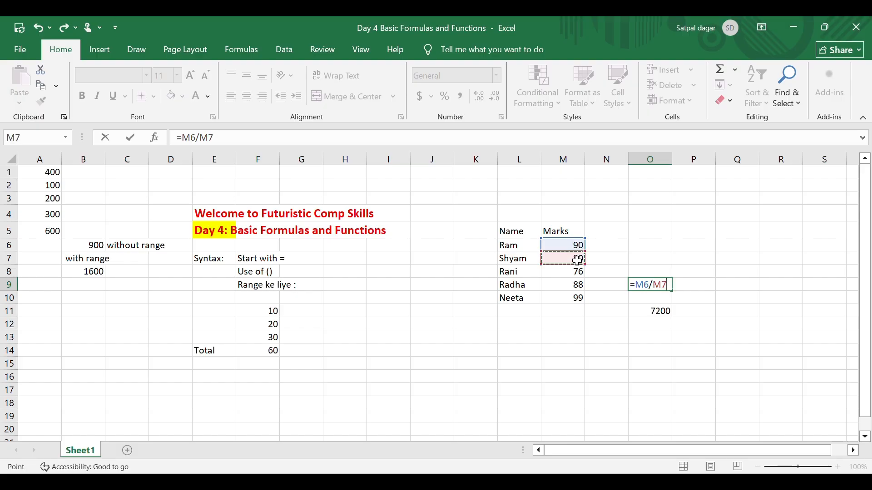
key("Return")
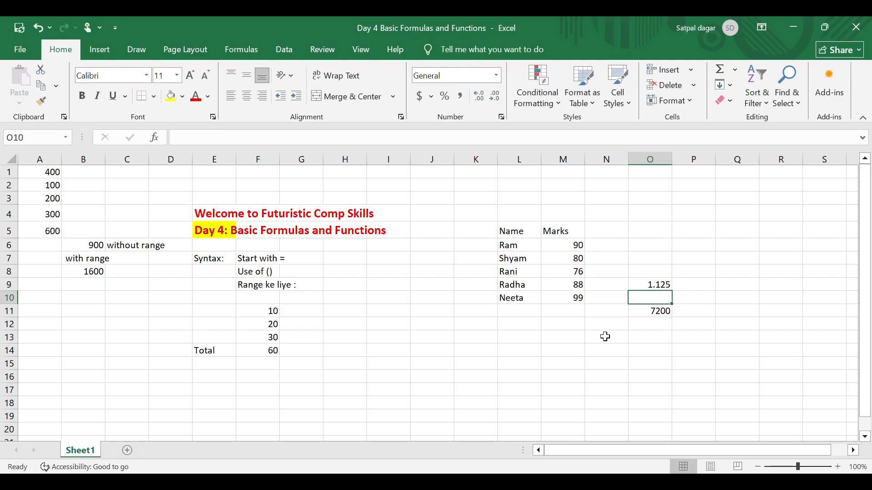
left_click_drag(636, 262, 689, 344)
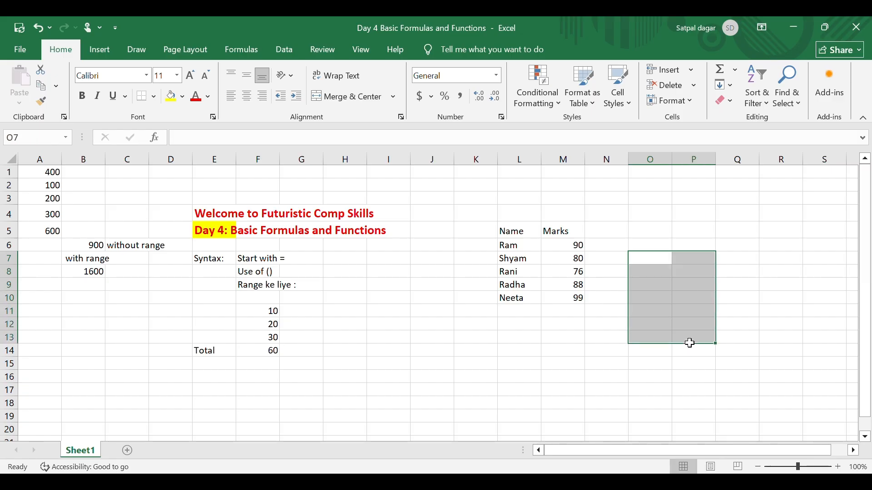
left_click(694, 263)
Enter the note "Start with =" in O8
left_click(650, 274)
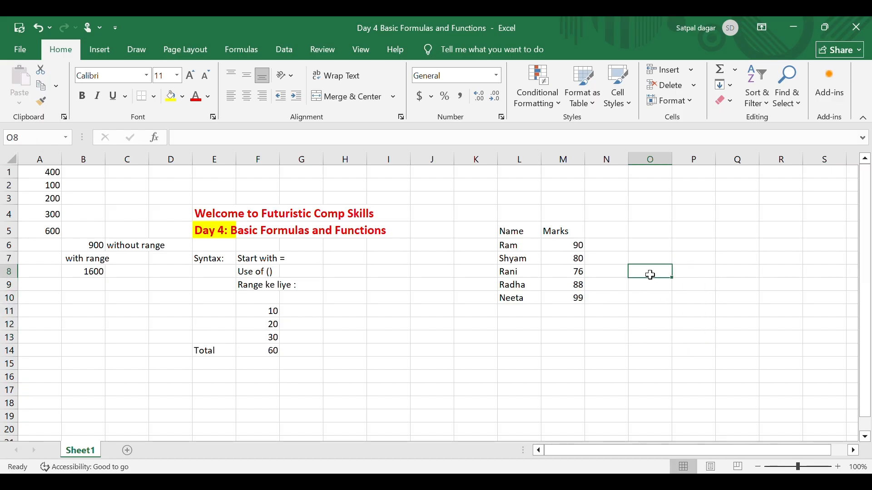
type("=")
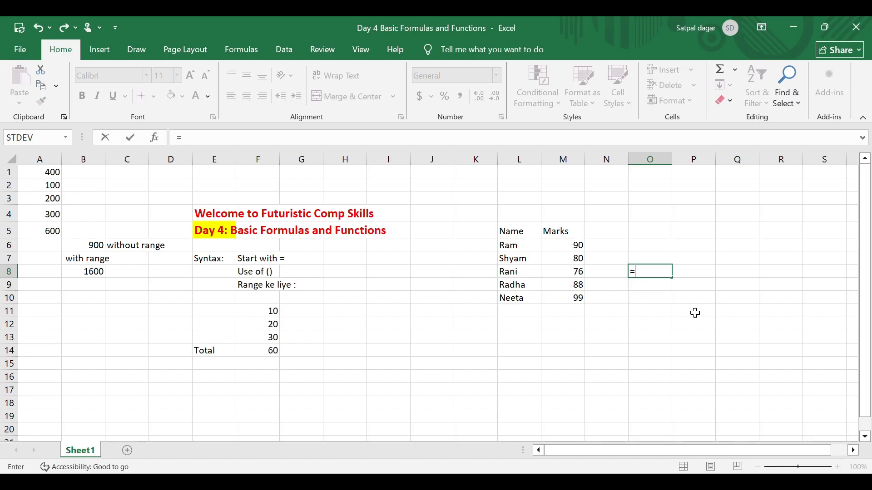
key("BackSpace")
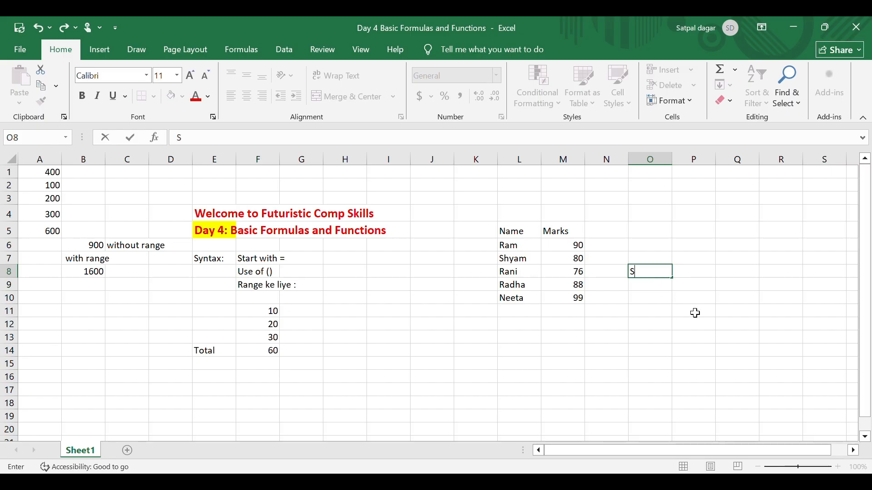
type("Start with")
key("Return")
Clear the syntax note from O8
key("Down")
key("Down")
key("Down")
key("Down")
key("Left")
key("Left")
key("Left")
key("Left")
key("Left")
key("Right")
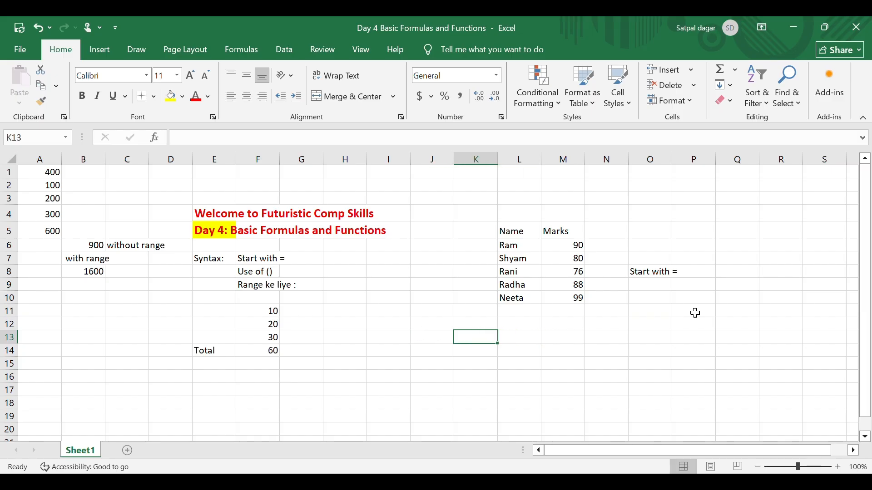
key("Right")
key("Right")
key("Right")
key("Right")
key("Right")
key("Right")
key("Up")
key("Up")
key("Up")
key("Up")
key("Up")
key("Left")
key("Left")
key("Left")
key("Right")
key("Delete")
key("Down")
key("Down")
key("Down")
key("Down")
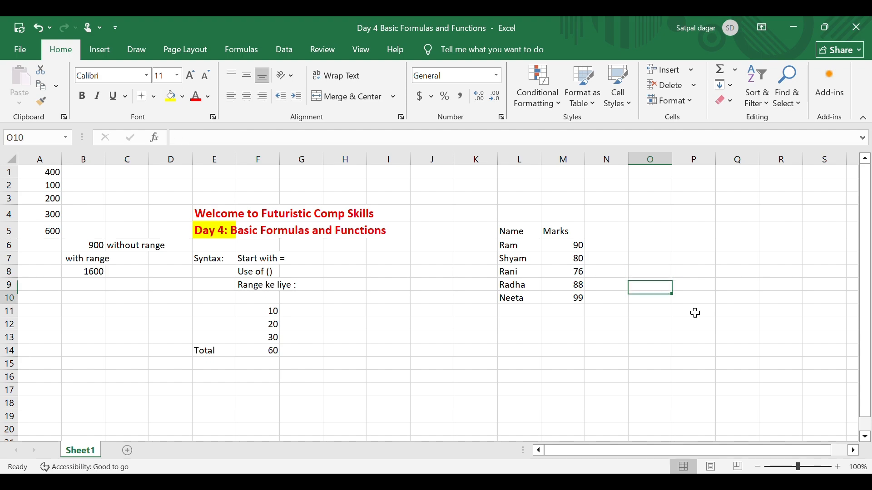
key("Left")
key("Left")
key("Left")
key("Left")
key("Left")
key("Right")
key("Right")
key("Right")
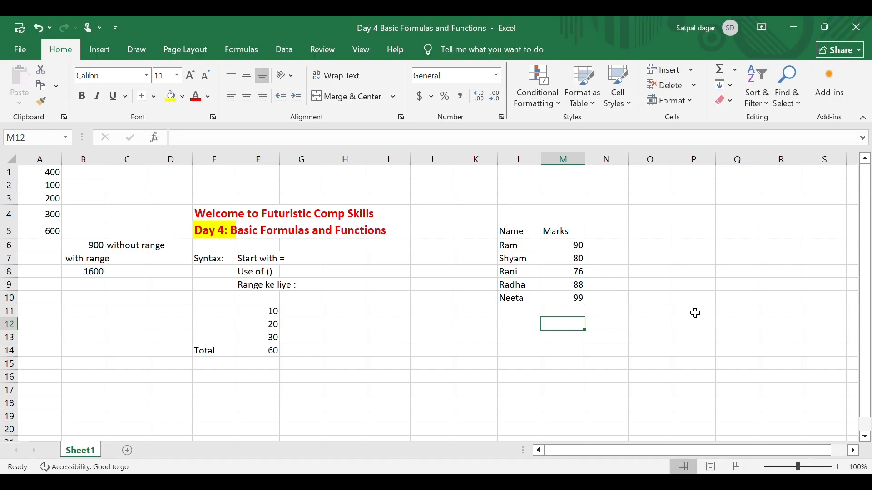
type("=")
key("BackSpace")
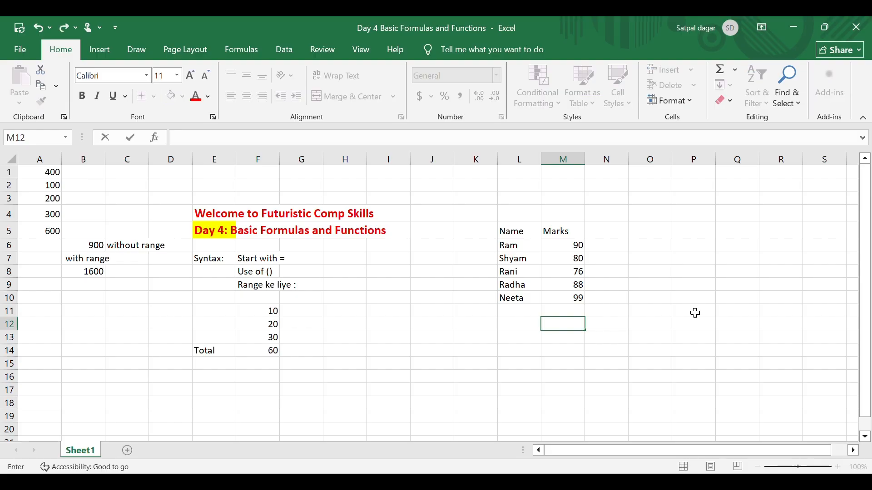
key("Return")
Label L11:L14 below the student names as Sum, Average, Min and Max
key("Up")
key("Up")
key("Up")
key("Left")
key("Down")
type("Tot")
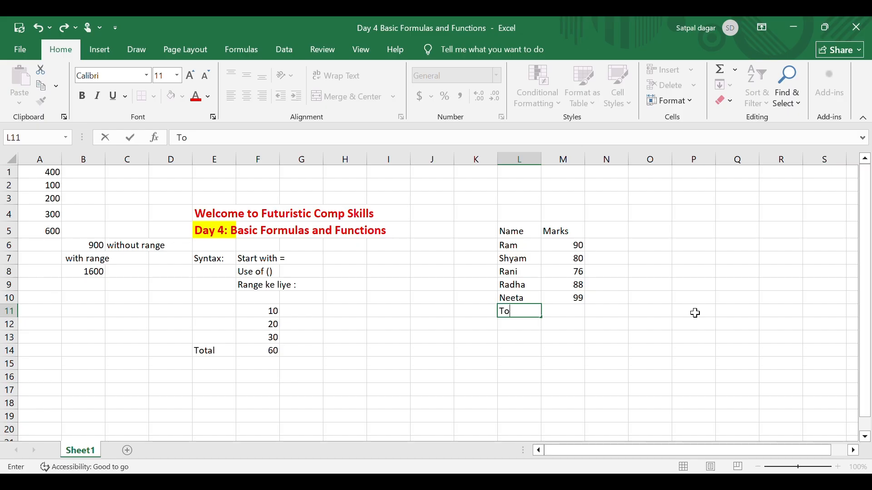
key("BackSpace")
key("BackSpace")
type("Sum")
key("Return")
type("Average")
key("Return")
type("Min")
key("Return")
type("Max")
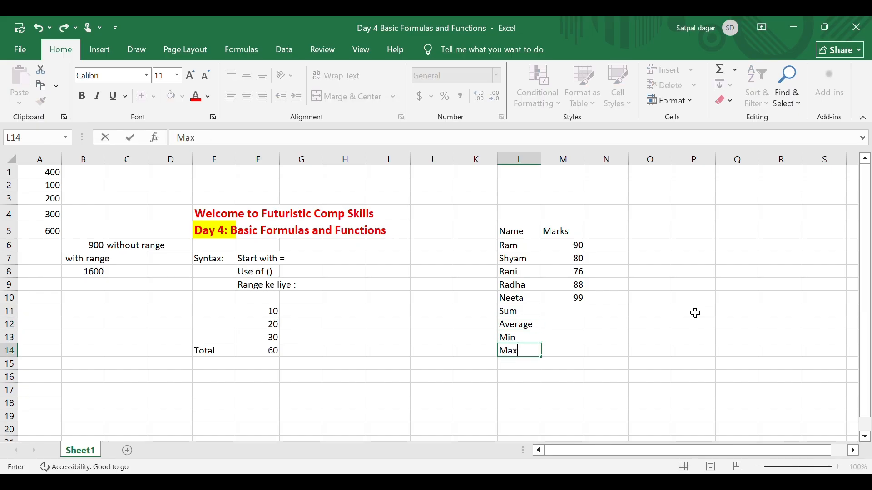
left_click(573, 312)
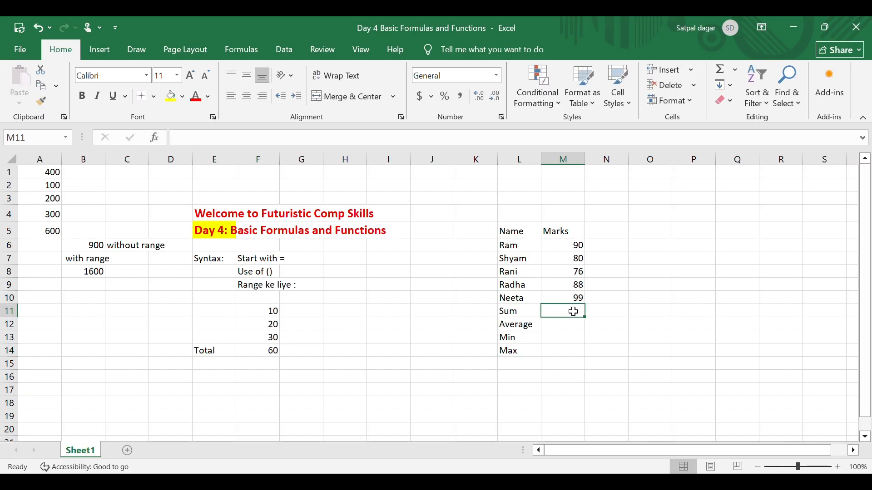
type("=")
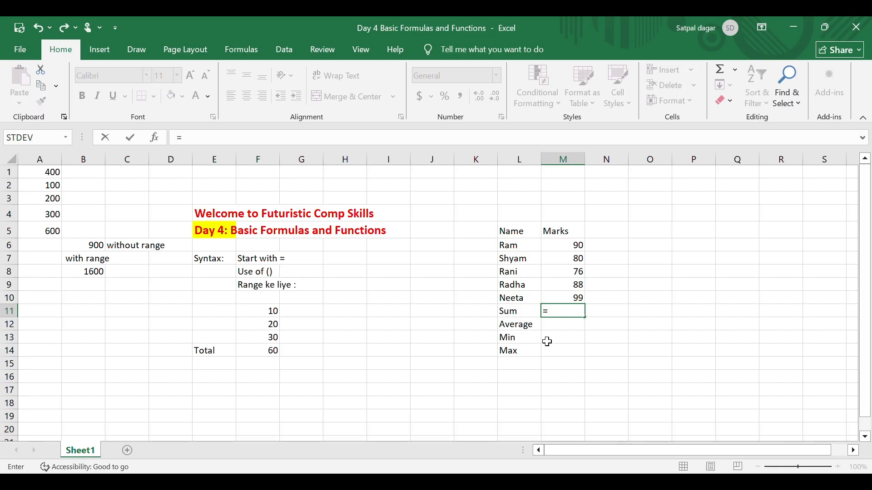
key("Return")
key("Up")
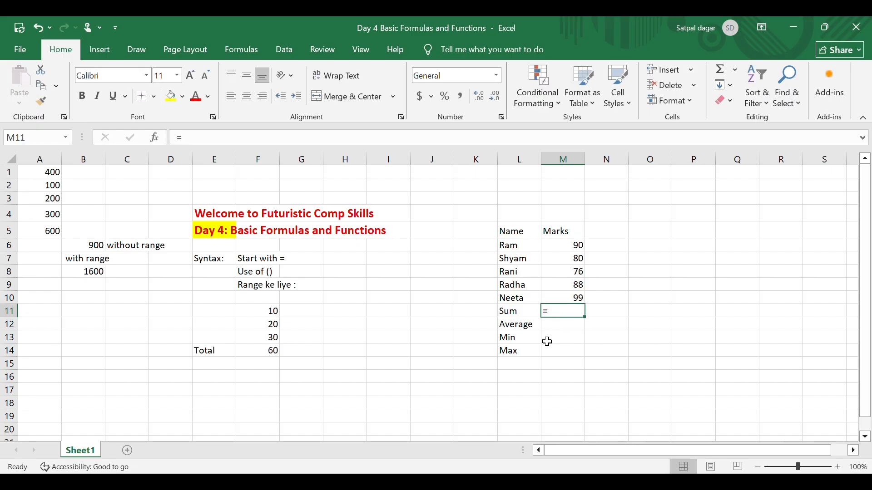
Format the Sum, Average, Min and Max labels in L11:L14 as red, bold text
key("Left")
key("Left")
key("Down")
key("Right")
key("Down")
key("Down")
key("Up")
key("Up")
key("Up")
key("Up")
key("Down")
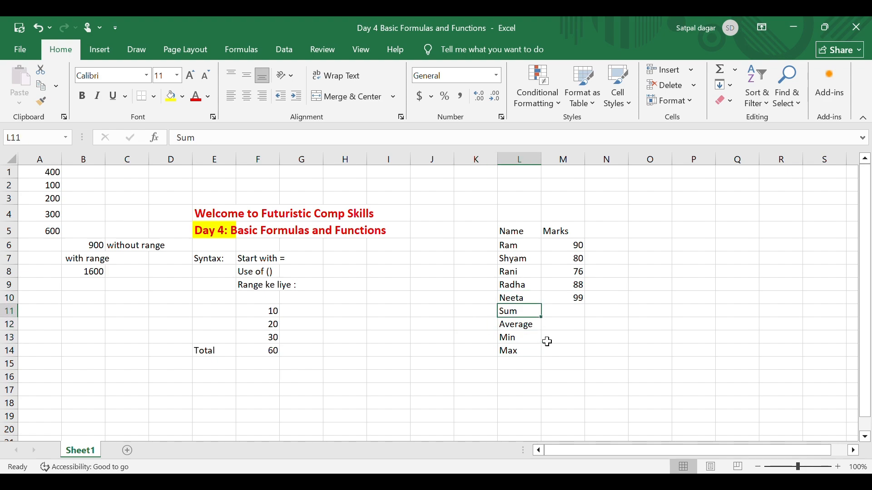
left_click(196, 97)
left_click_drag(523, 329, 521, 351)
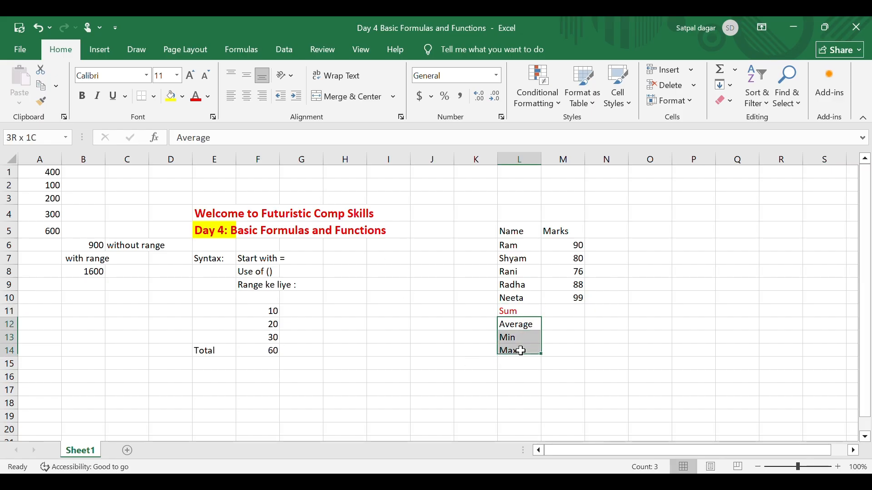
left_click(197, 96)
left_click(551, 331)
left_click_drag(520, 313, 513, 350)
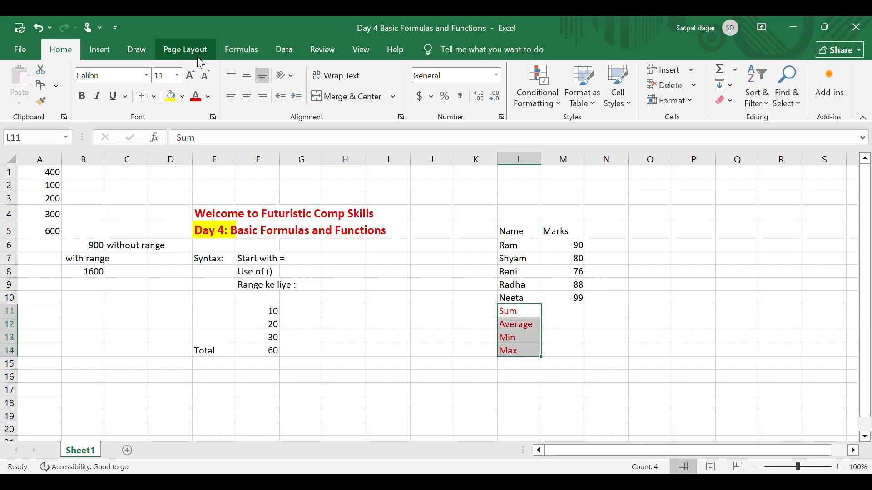
left_click(82, 95)
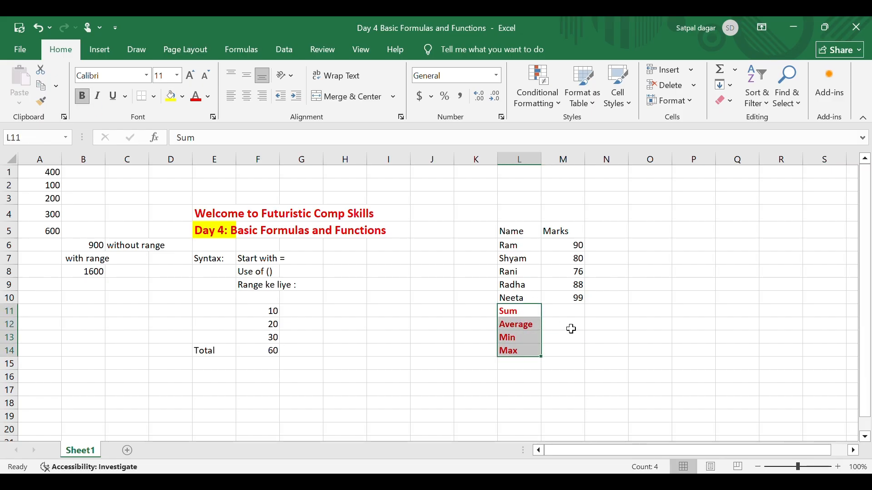
left_click(570, 312)
Apply all borders to the student marks table in L5:M10
left_click_drag(511, 232, 570, 299)
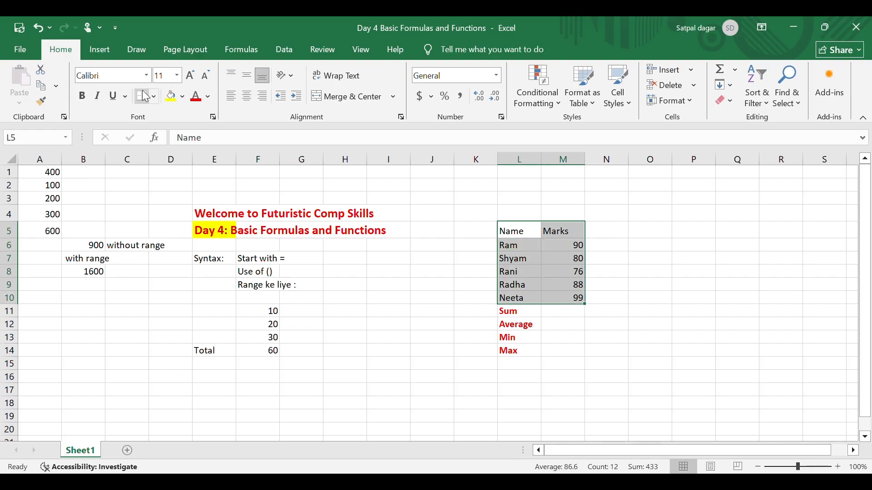
left_click(155, 96)
left_click(183, 220)
left_click(665, 286)
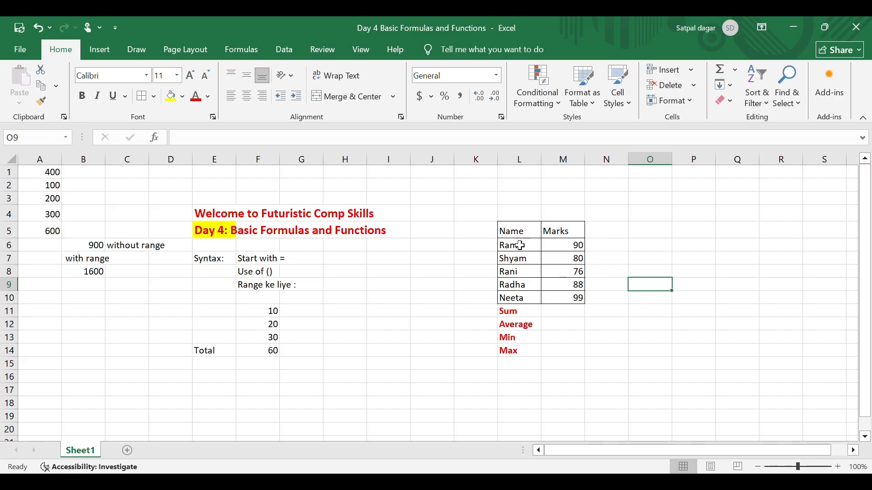
Make the Name and Marks headers in L5:M5 bold
left_click(516, 229)
left_click_drag(516, 230, 561, 236)
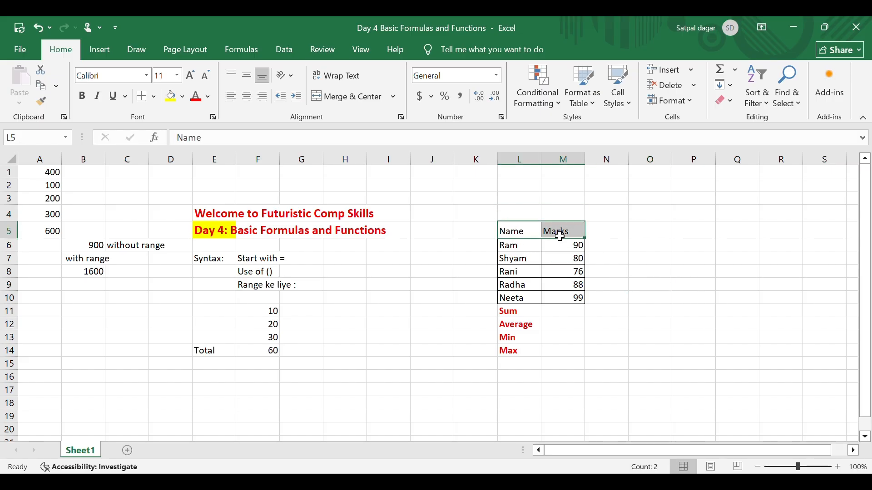
key("ctrl+b")
left_click(706, 203)
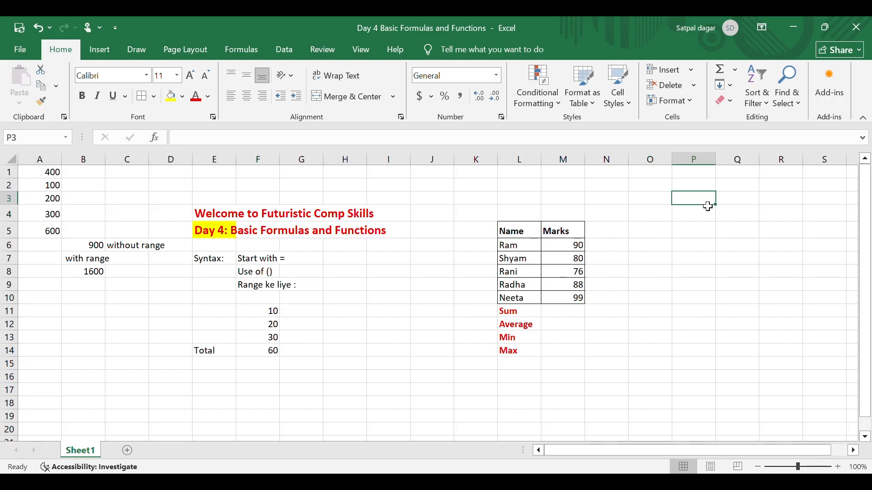
Total the student marks in M11 with a SUM formula over M6:M10
left_click(565, 311)
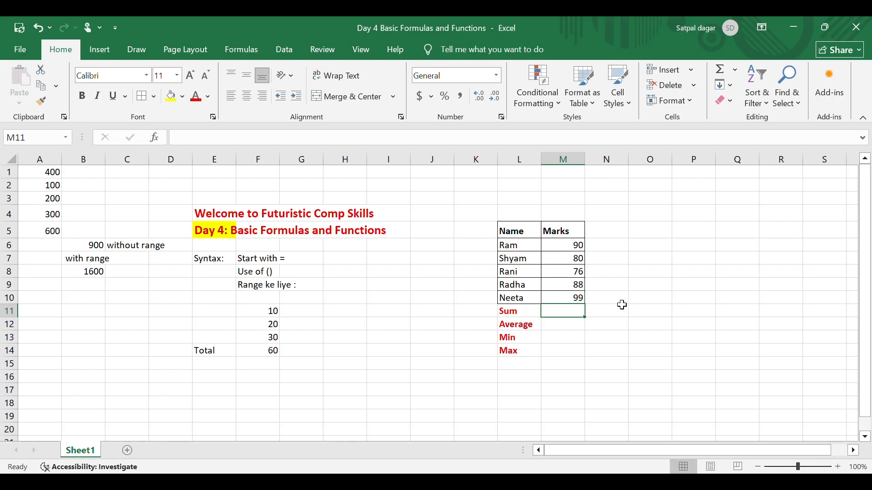
type("=")
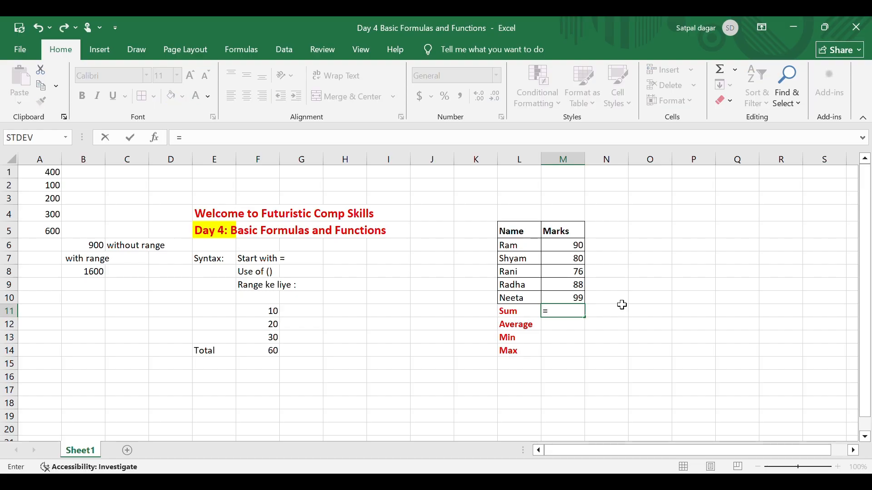
type("sum(")
left_click(577, 250)
left_click_drag(577, 252, 573, 300)
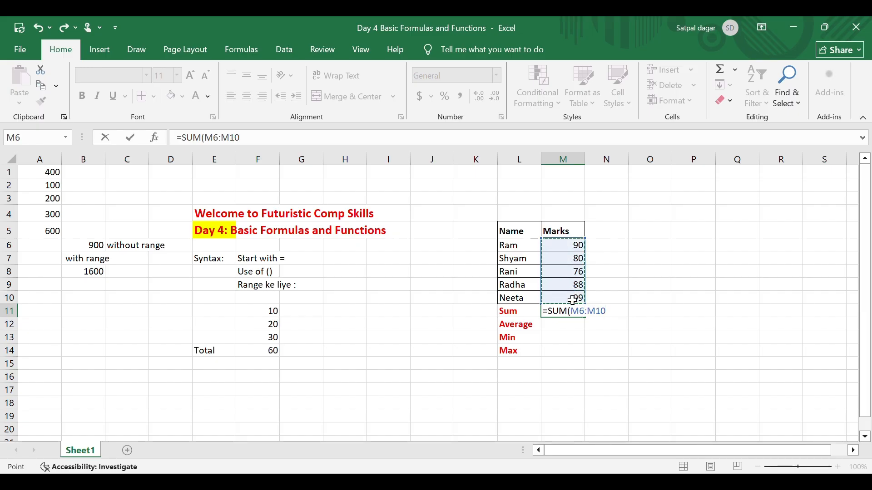
key("Return")
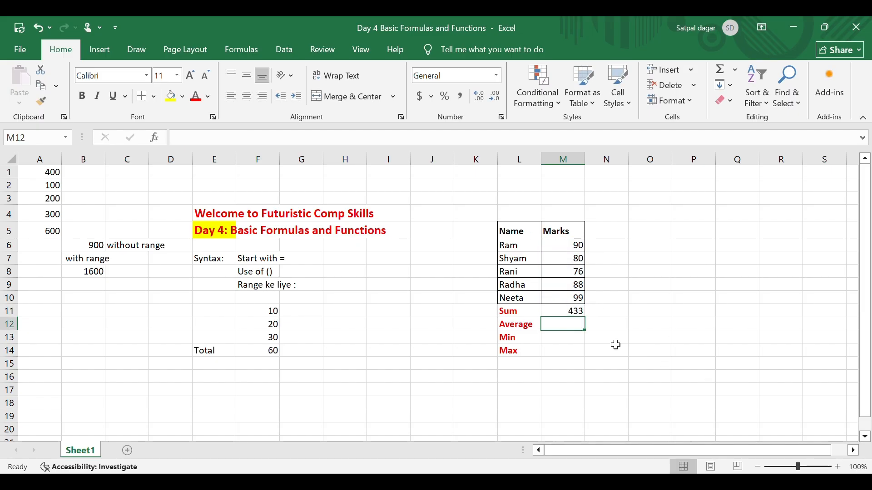
left_click(641, 336)
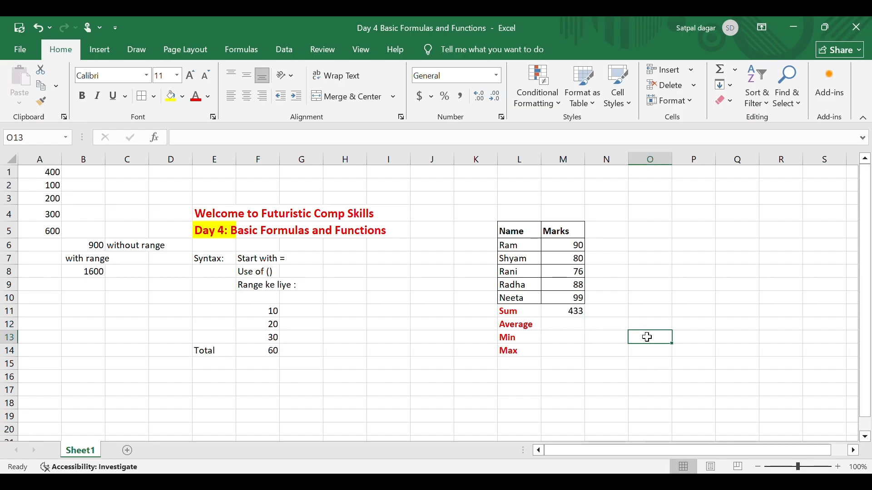
left_click(567, 316)
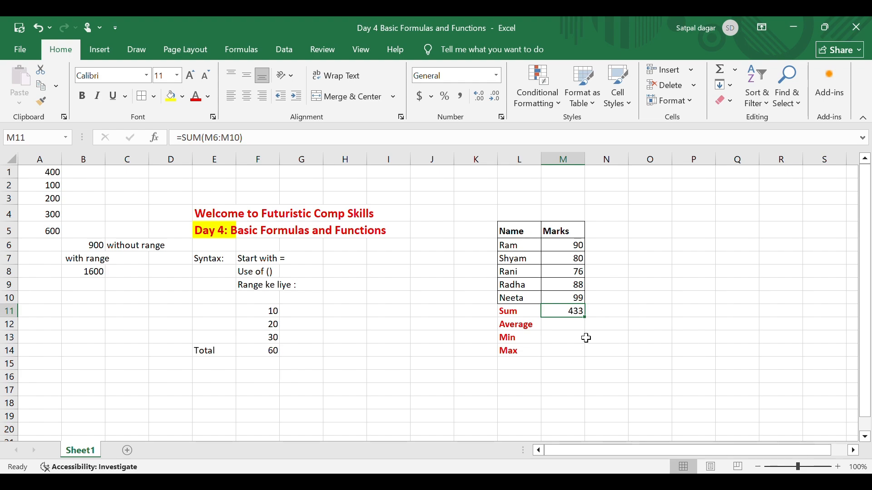
left_click(574, 327)
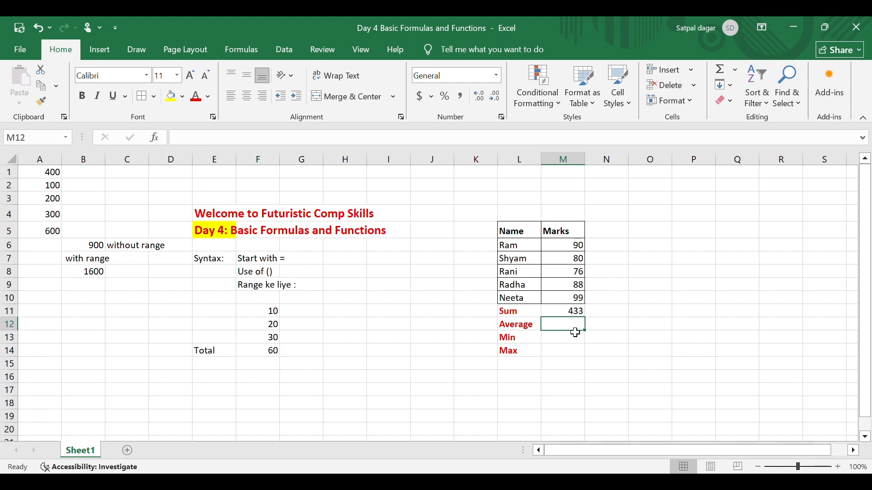
type("=")
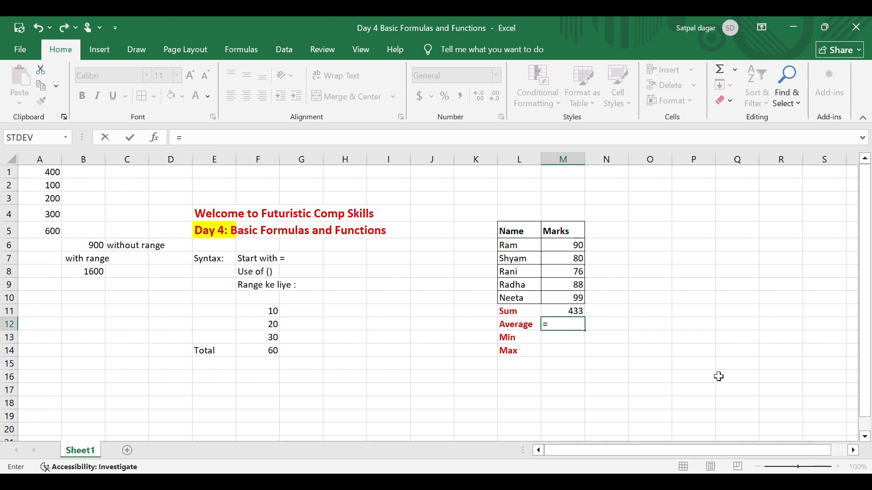
key("Escape")
Calculate the highest mark in M14 with =MAX(M6:M10)
key("Down")
key("Down")
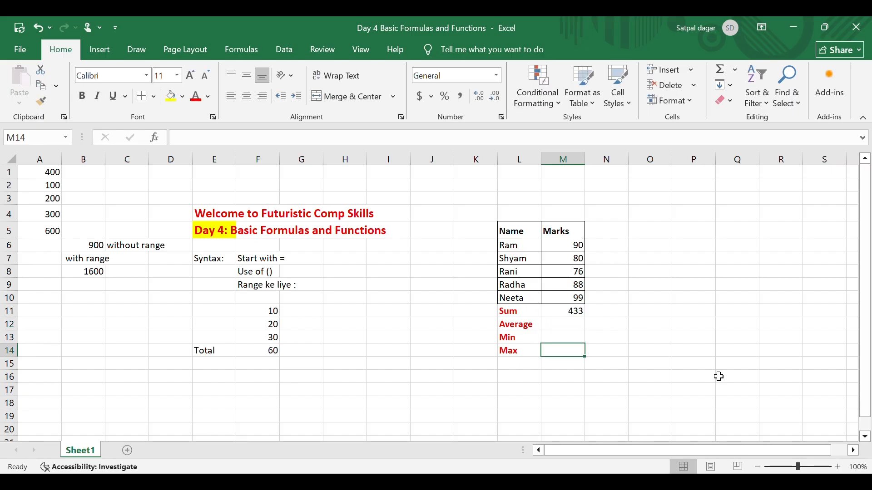
type("=m")
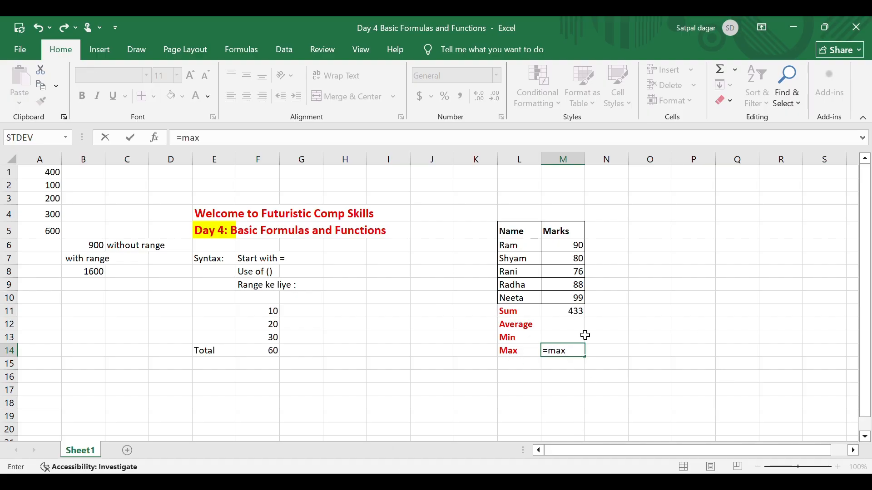
type("ax")
key("Tab")
left_click(569, 248)
left_click_drag(569, 248, 560, 301)
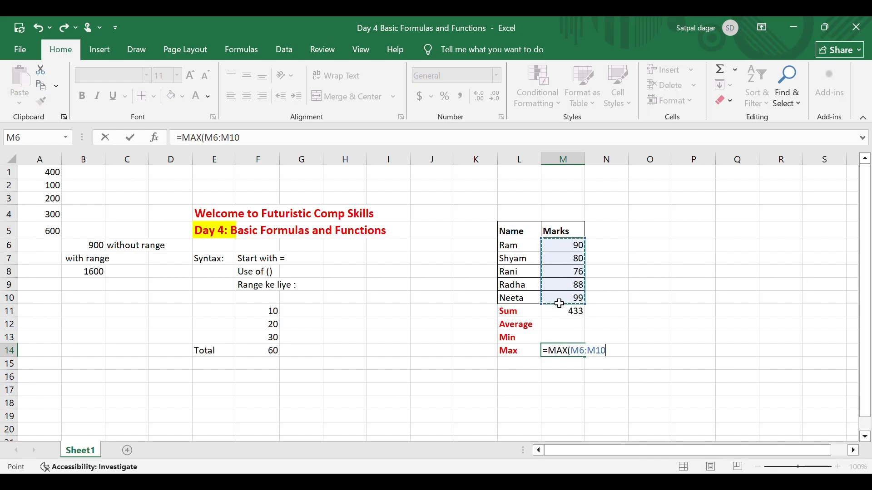
type(")")
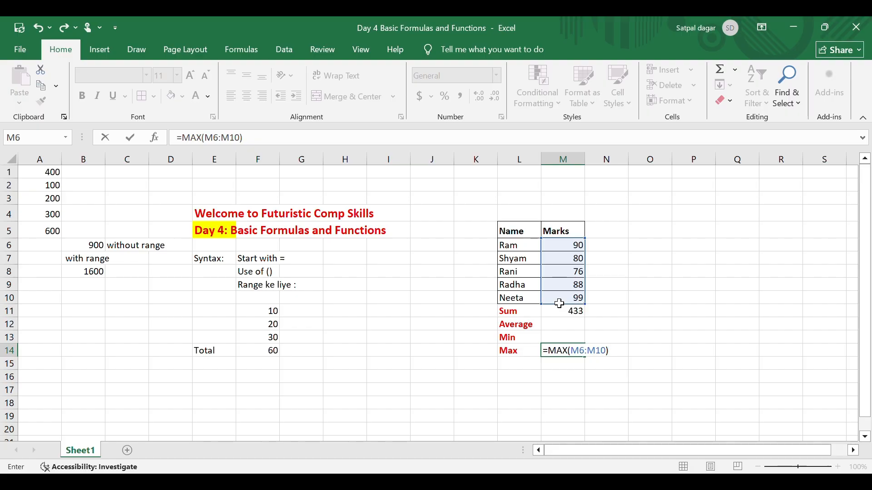
key("Return")
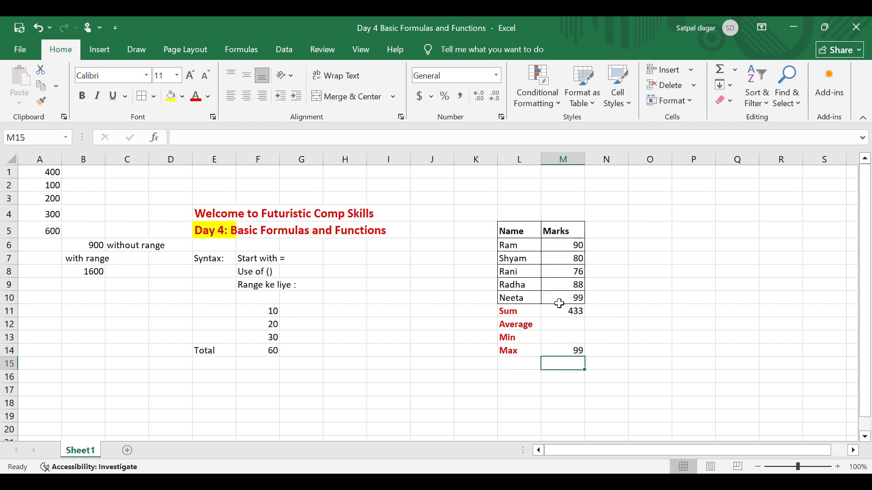
Calculate the average mark in M12 with an AVERAGE formula over M6:M10
key("Up")
key("Up")
key("Up")
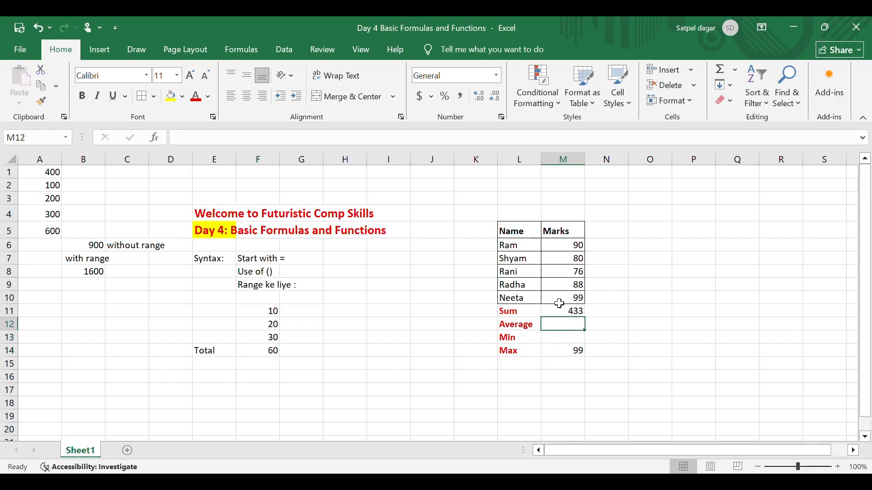
type("=average")
key("Tab")
left_click_drag(576, 247, 572, 304)
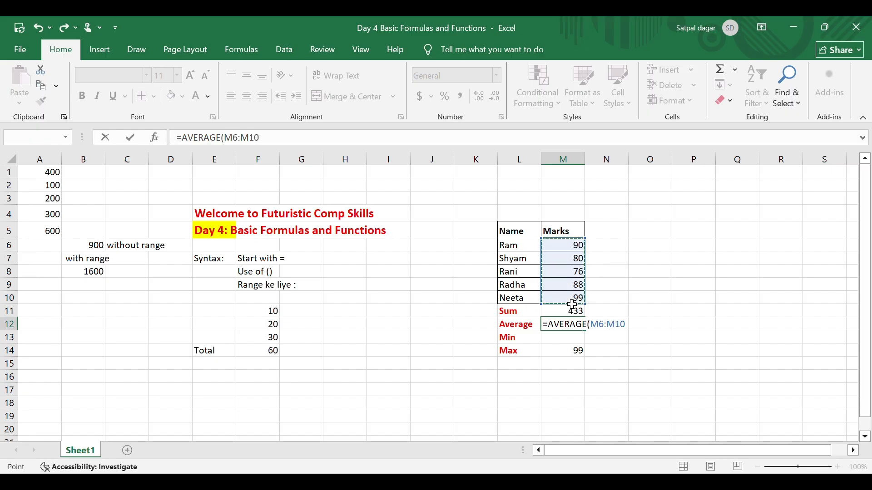
key("Return")
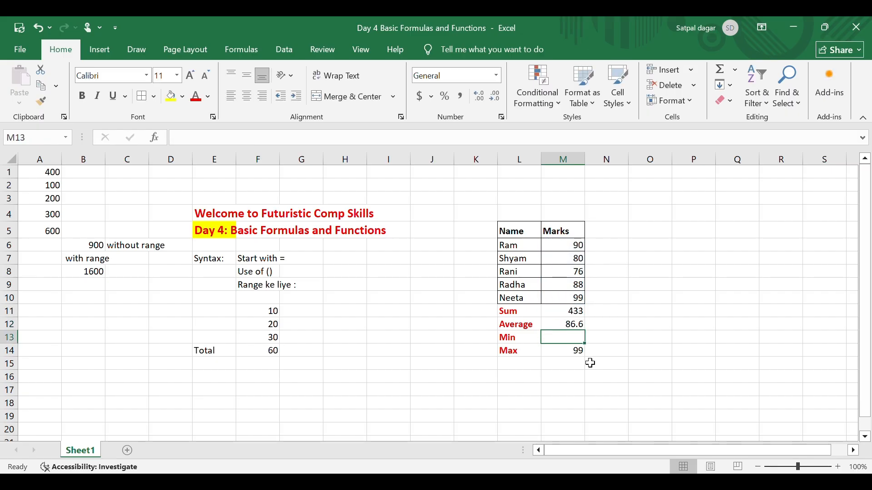
Calculate the lowest mark in M13 with a MIN formula over M6:M10
type("=")
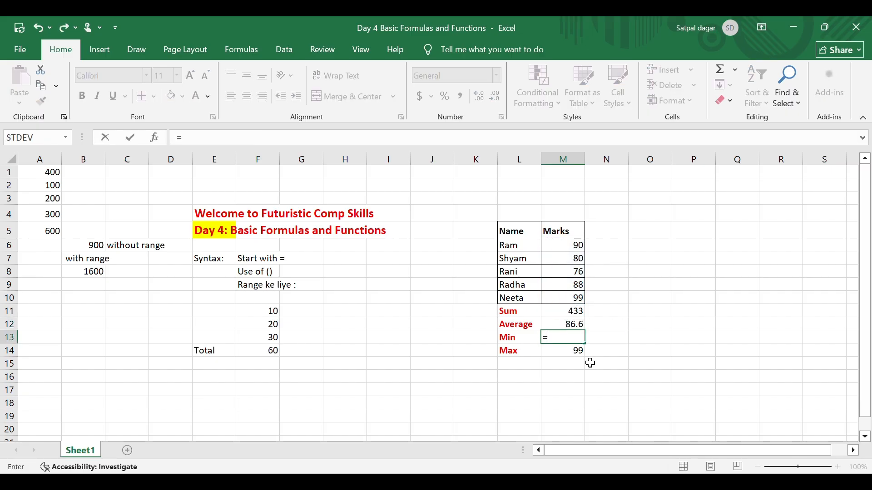
type("min")
key("Tab")
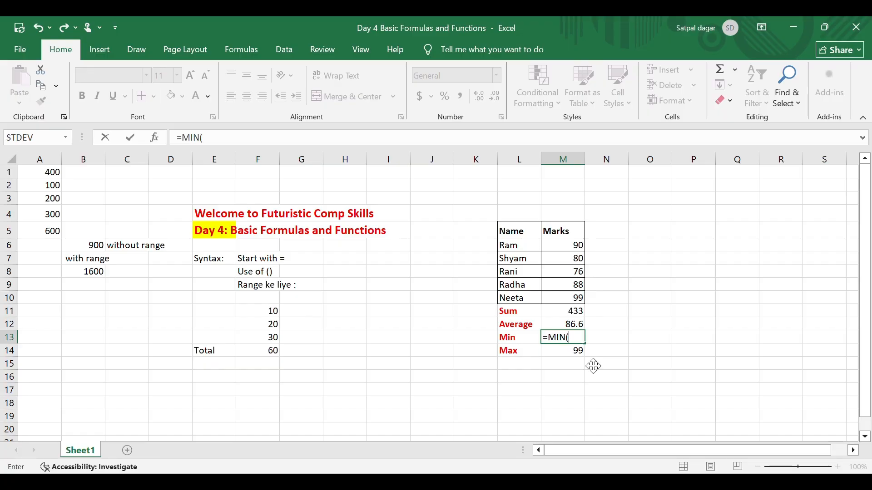
left_click_drag(563, 245, 565, 298)
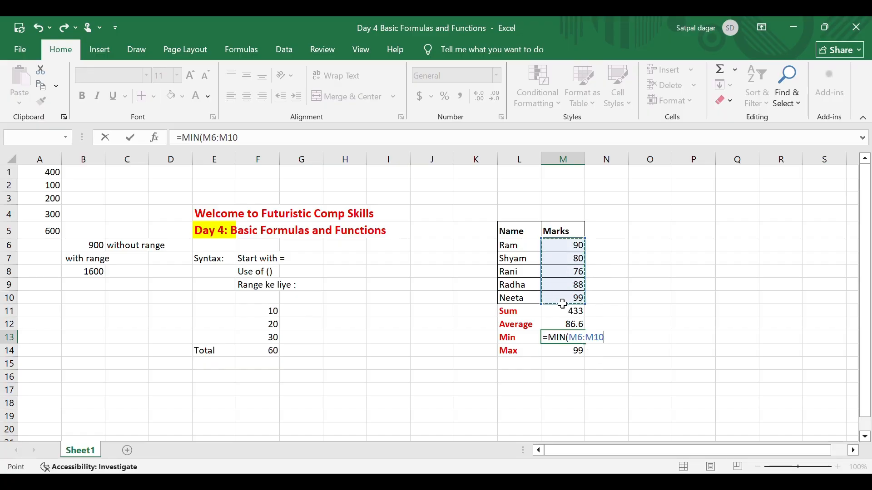
key("Return")
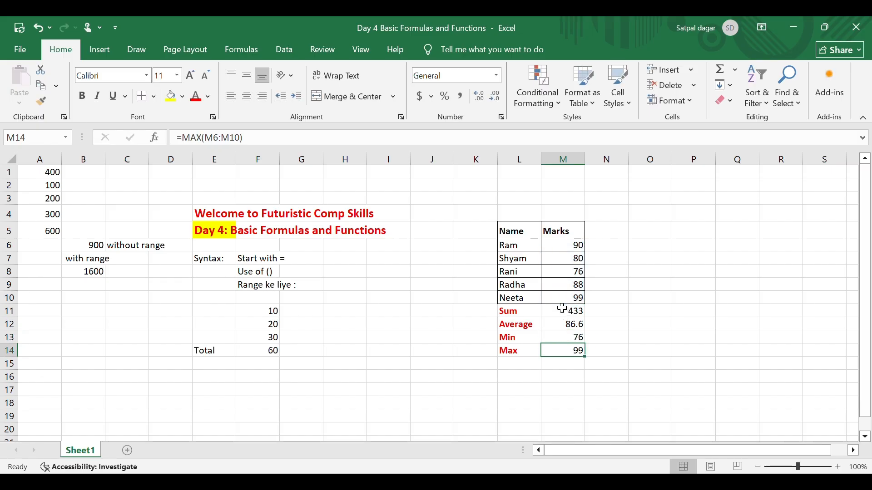
Enter the range reference =M6:M10 without any function in cell O10
left_click(625, 236)
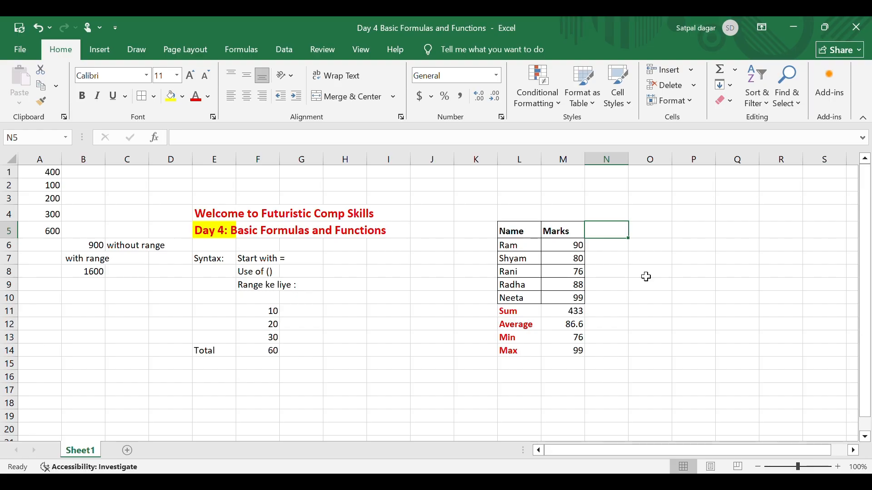
left_click(645, 302)
type("=")
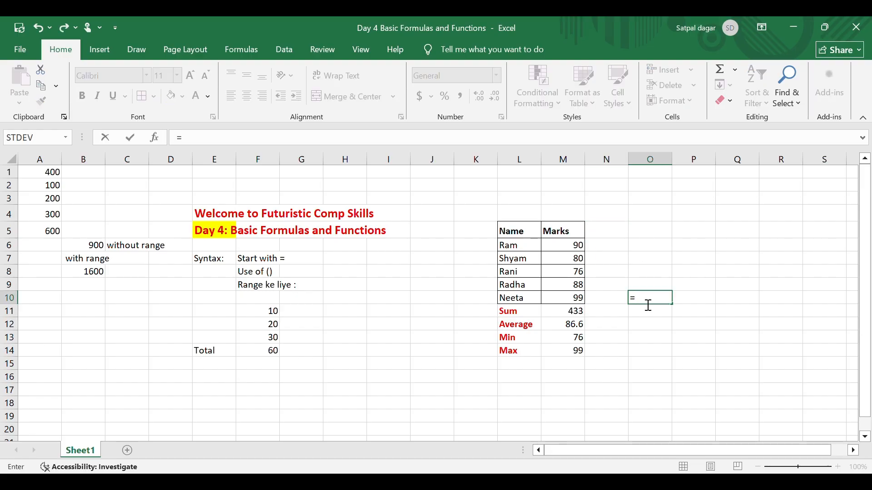
left_click(567, 252)
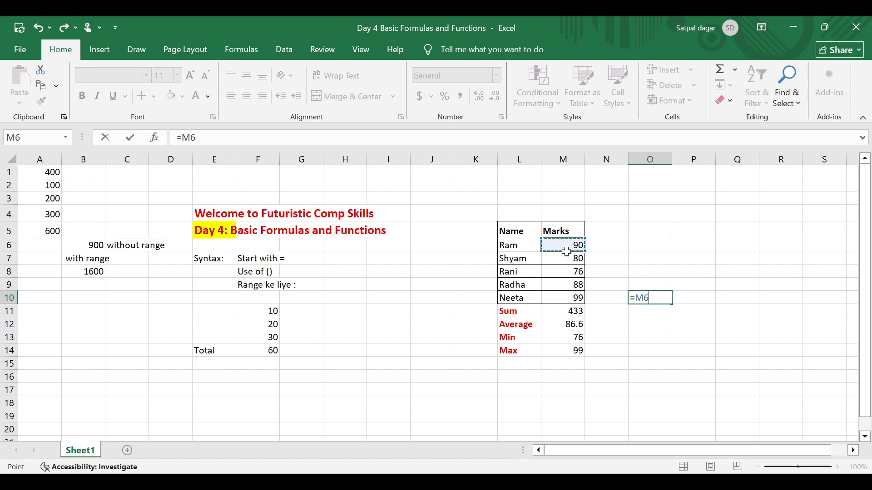
key("F8")
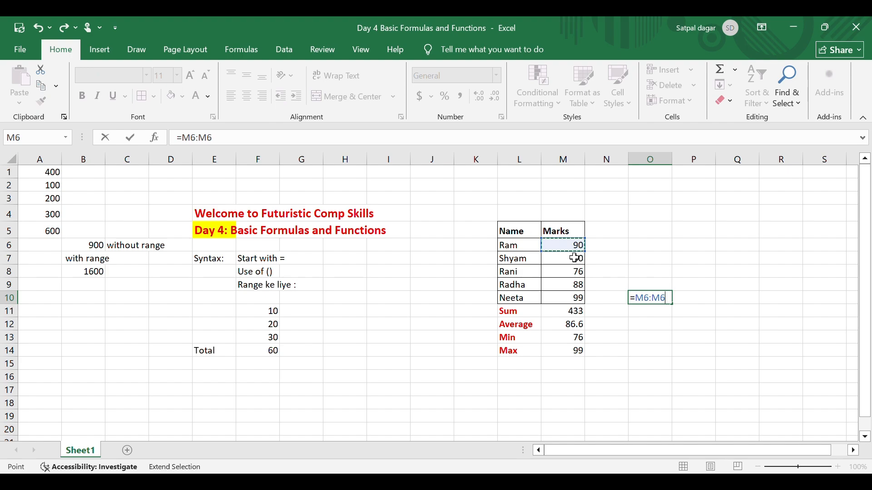
left_click(576, 301)
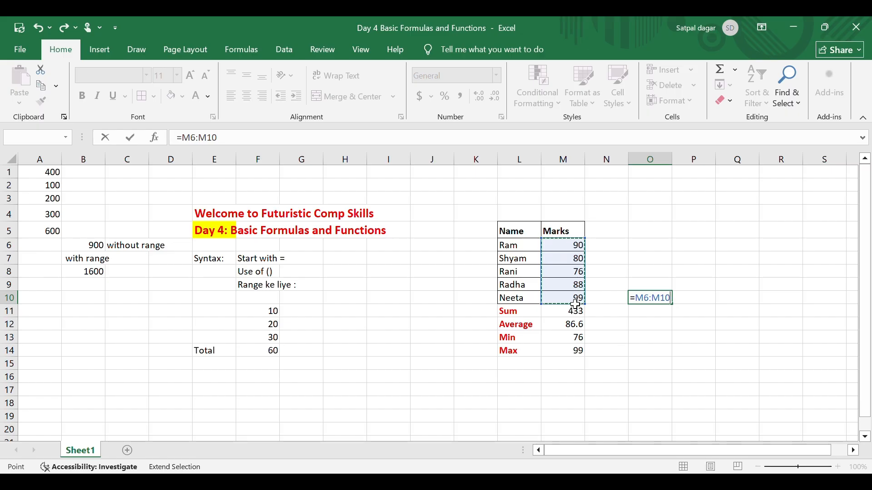
key("Return")
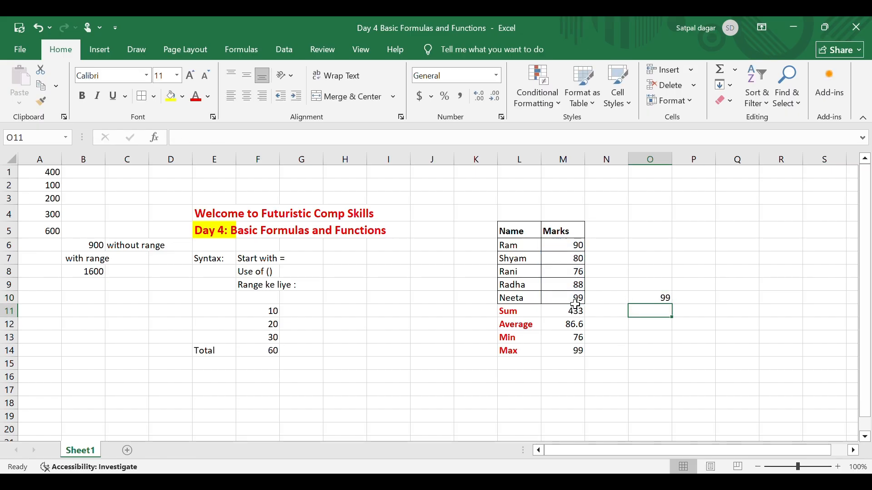
Re-enter =M6:M10 in O10 by changing the end of the M6:M6 range to row 10, and clear the cell
key("Up")
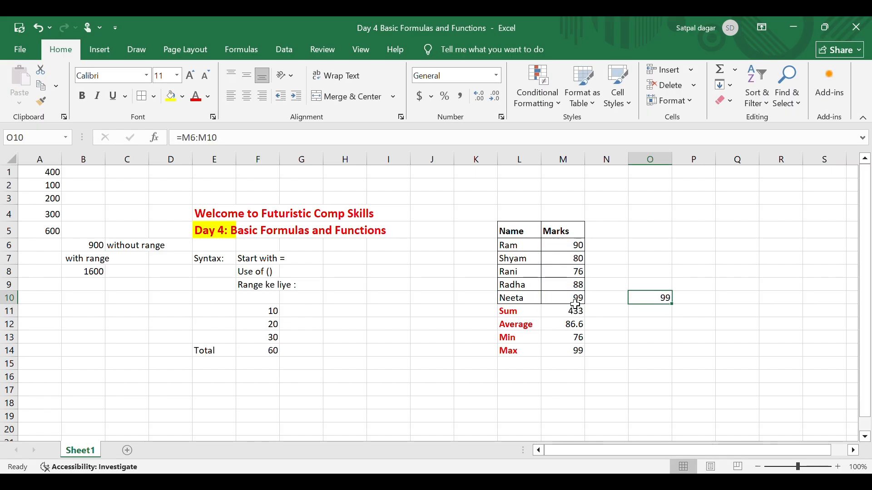
type("=")
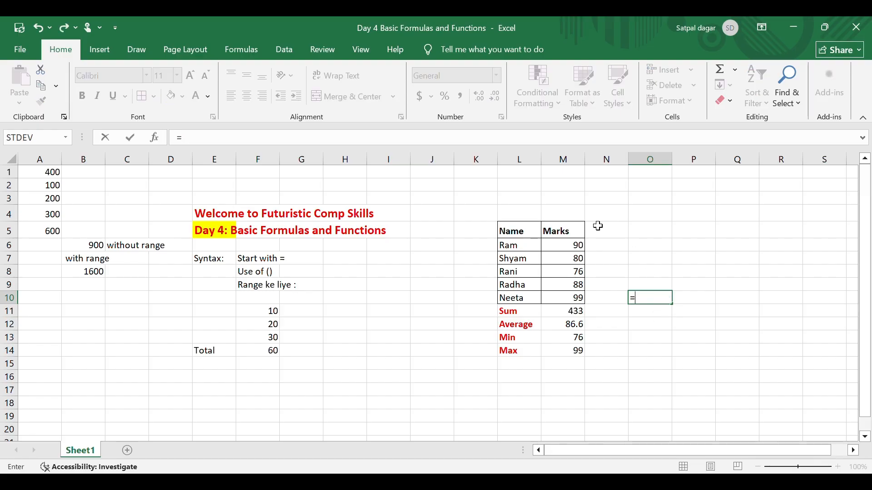
left_click(580, 244)
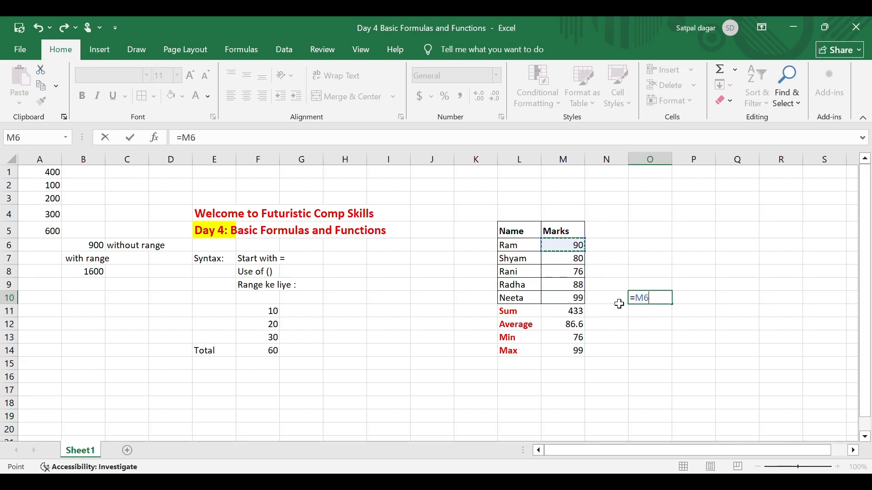
key("F8")
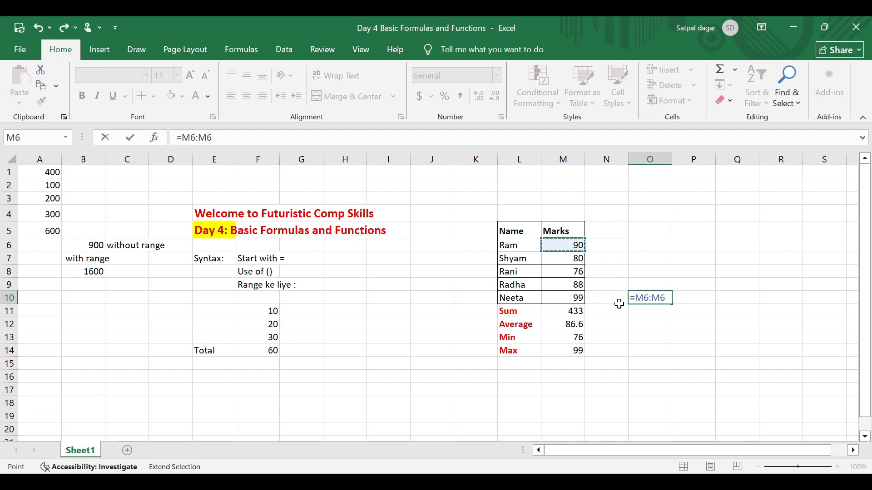
key("BackSpace")
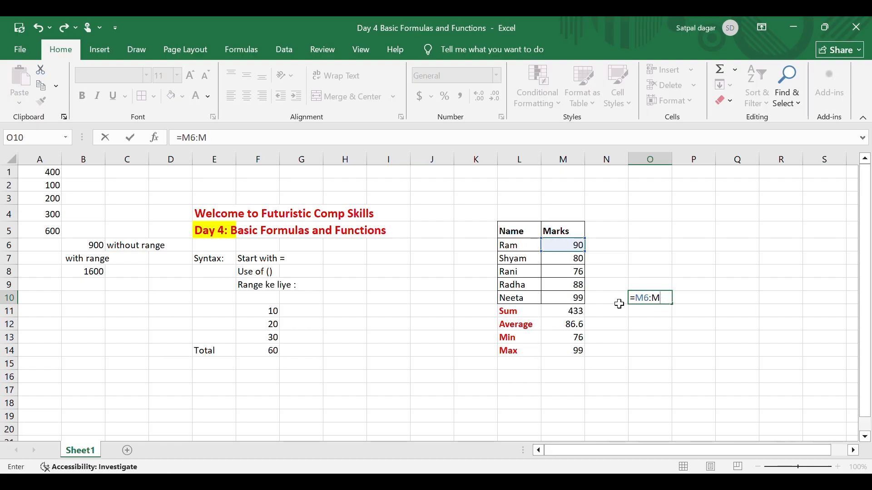
type("10")
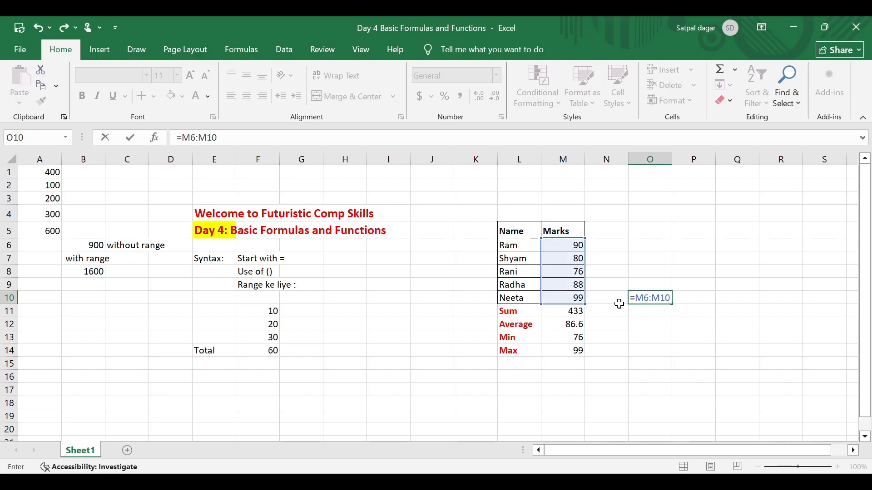
key("Return")
key("Up")
key("Delete")
left_click(659, 256)
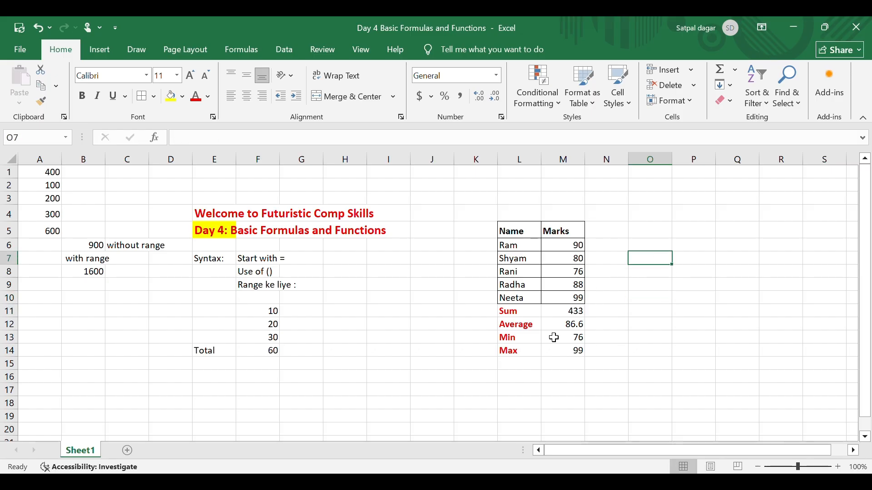
left_click(626, 323)
scroll(548, 318, "down", 2)
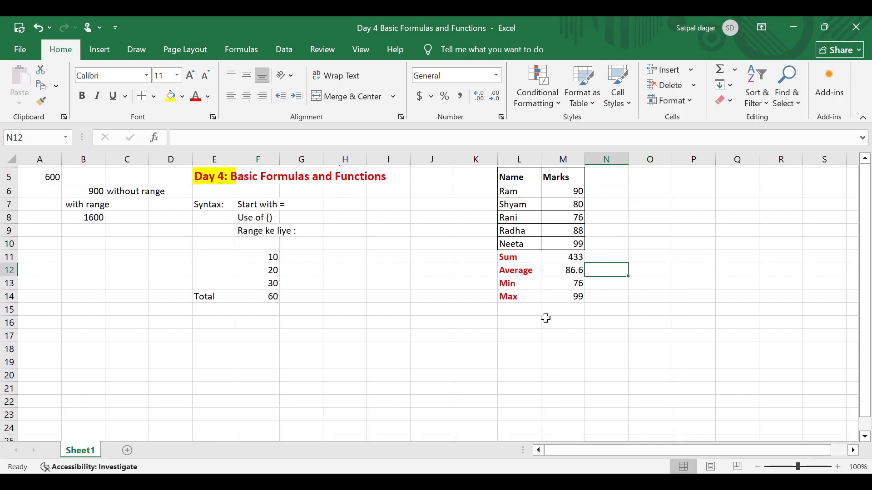
left_click(512, 294)
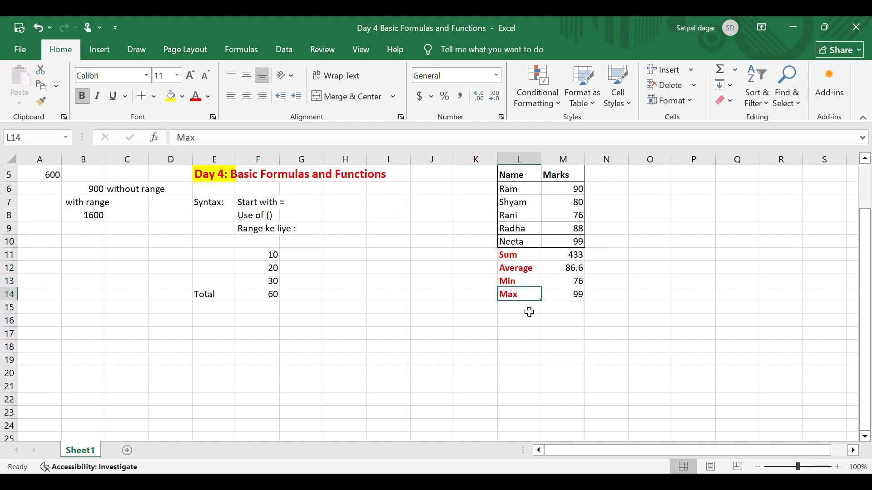
left_click(551, 321)
scroll(552, 323, "up", 1)
scroll(552, 323, "up", 1)
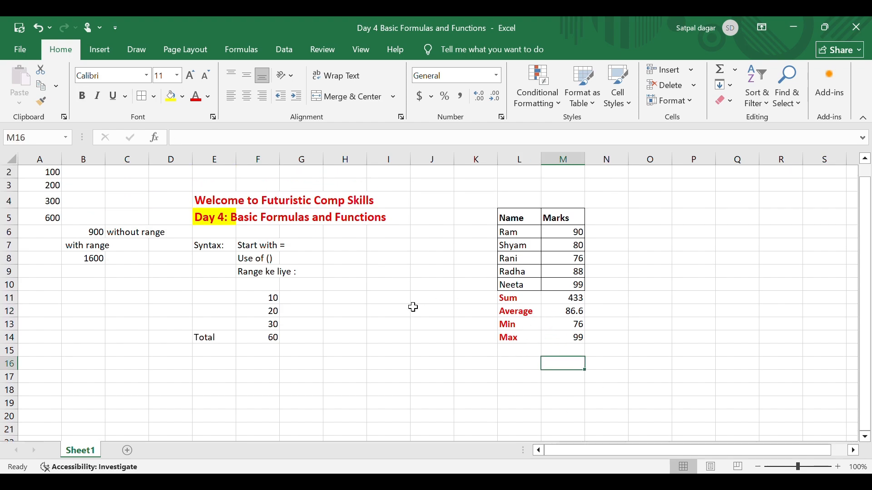
scroll(412, 306, "up", 1)
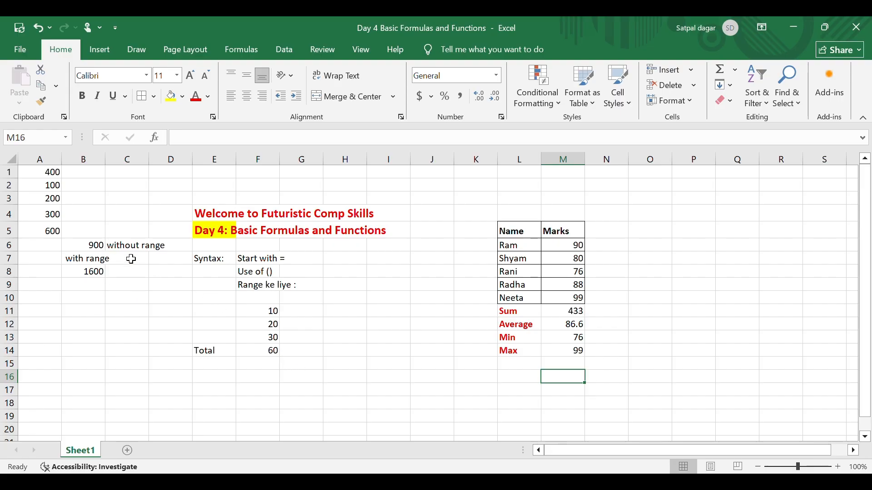
left_click(86, 302)
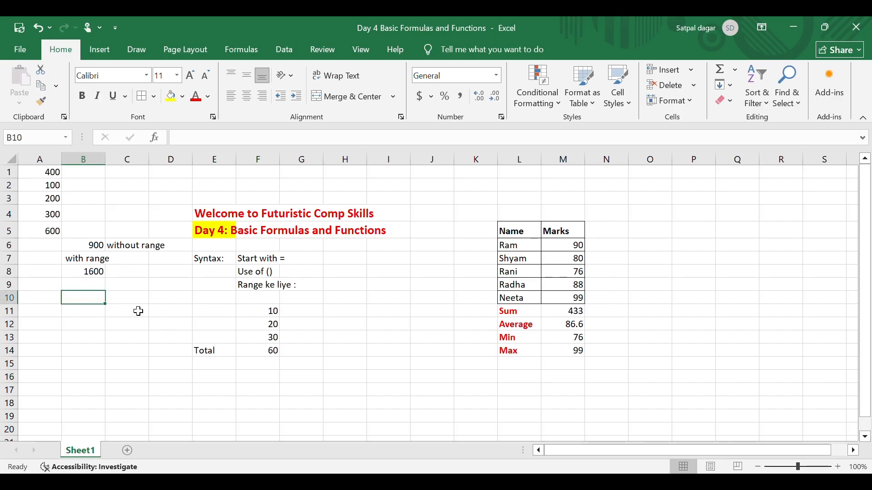
left_click(607, 285)
left_click_drag(565, 246, 565, 298)
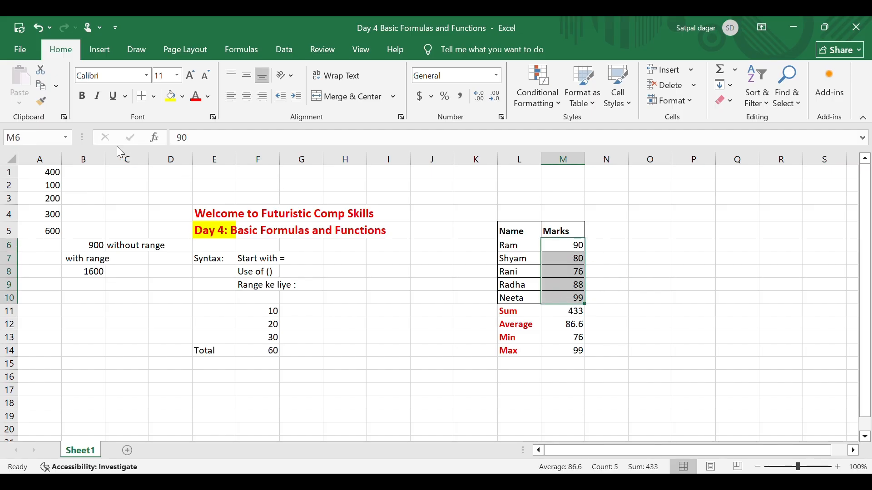
left_click(664, 273)
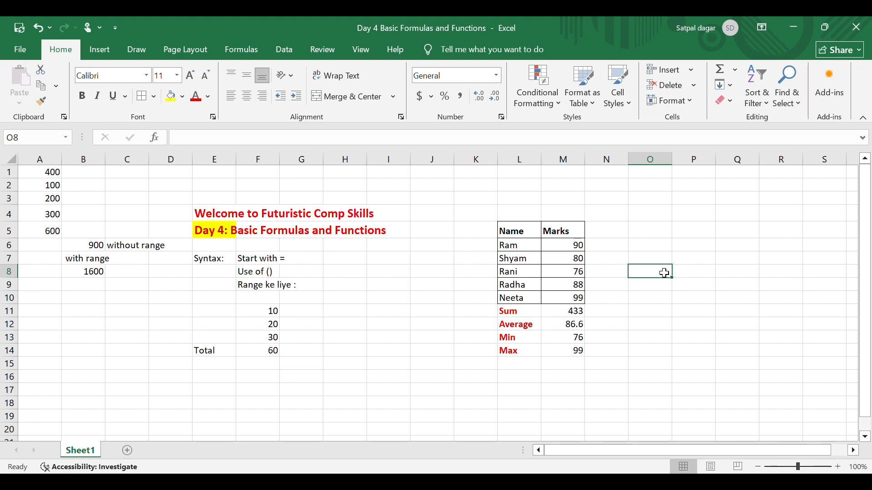
Examine the "without range" and "with range" total formulas in B6 and B8
key("Left")
key("Left")
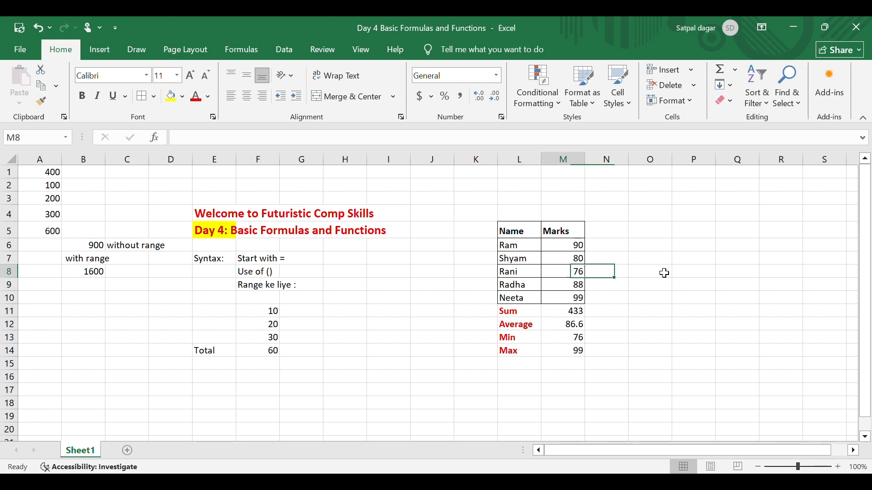
key("ctrl+Left")
key("ctrl+Left")
key("ctrl+Left")
key("Right")
key("Left")
key("Left")
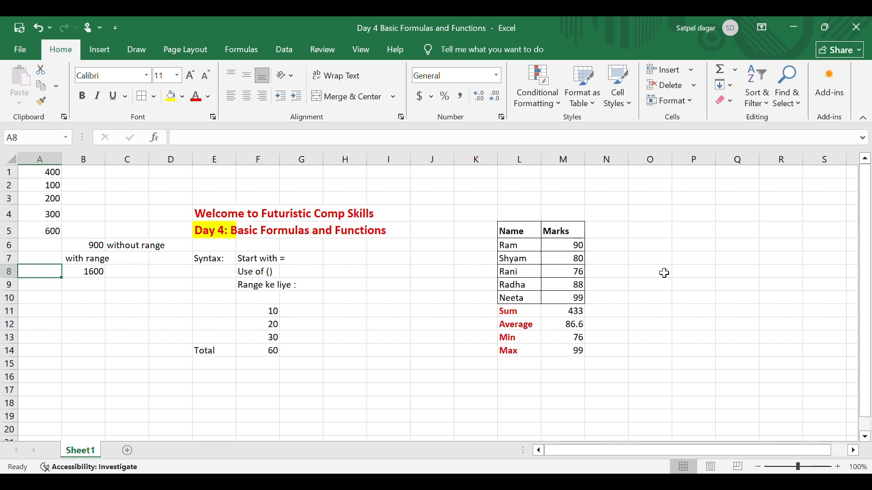
key("Right")
key("Down")
key("Up")
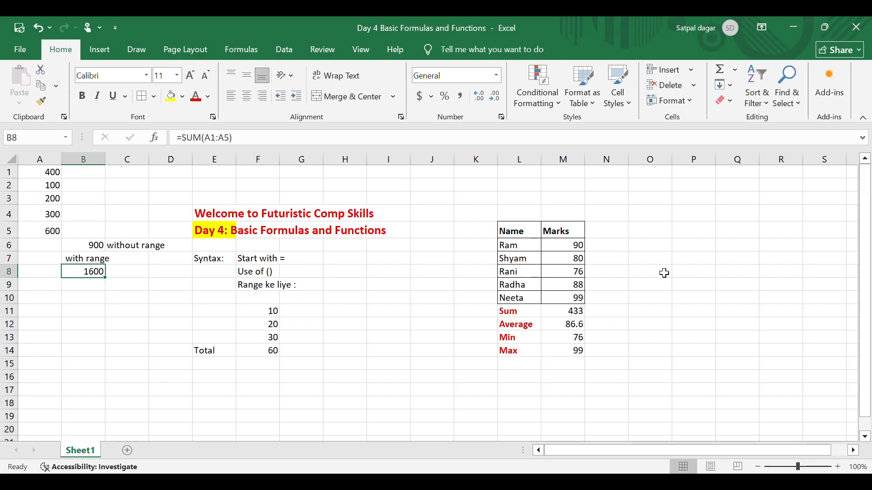
key("Up")
key("Up")
key("Up")
key("Down")
key("Down")
key("Down")
Replace the Total formula in F14 with the addition =(F11+F12)
left_click(282, 355)
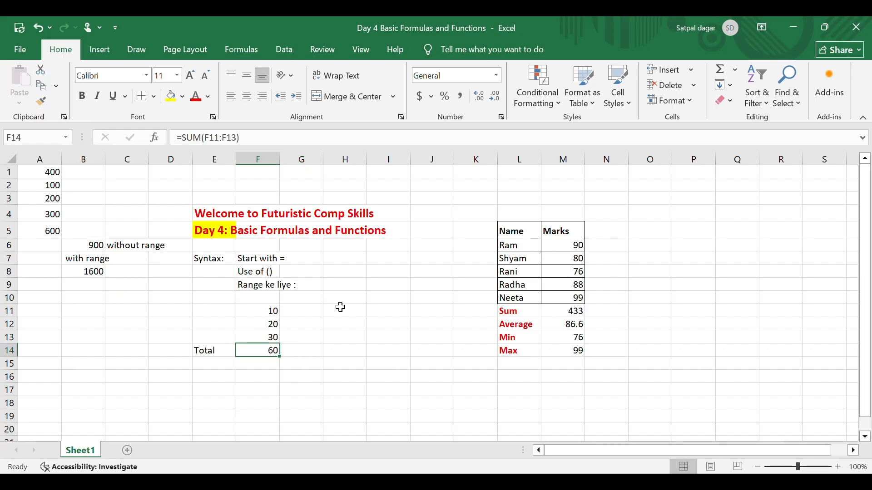
type("=")
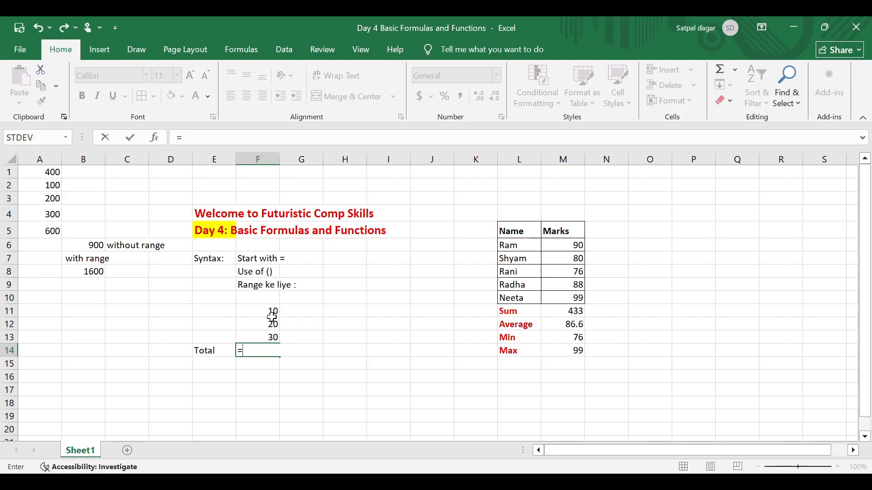
type("(")
left_click(272, 316)
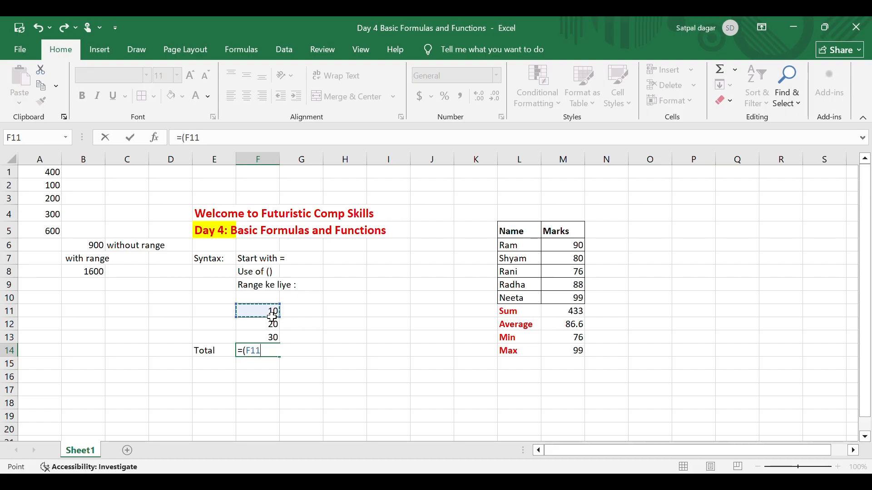
type("+")
left_click(266, 330)
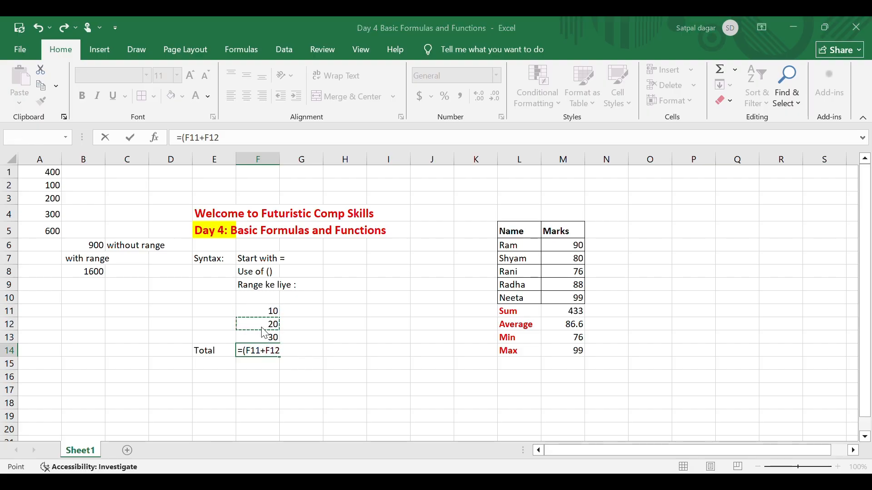
key("Return")
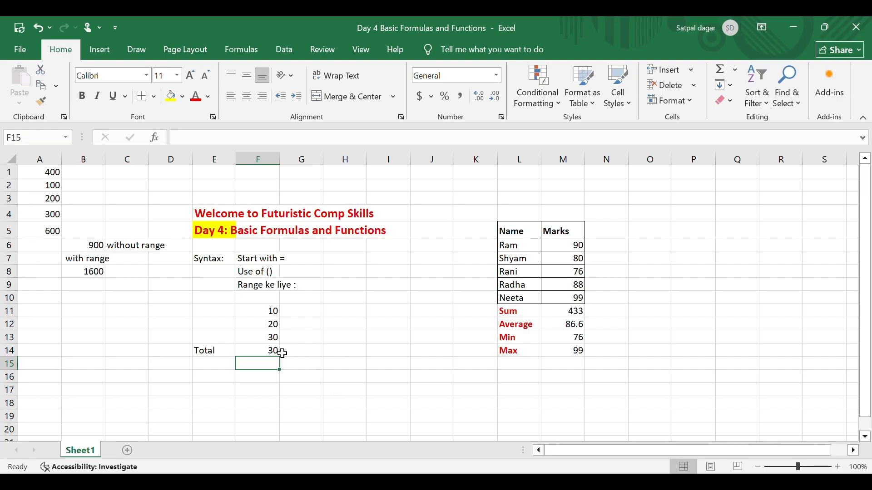
Clear the formula from the Total cell F14
key("Up")
key("Delete")
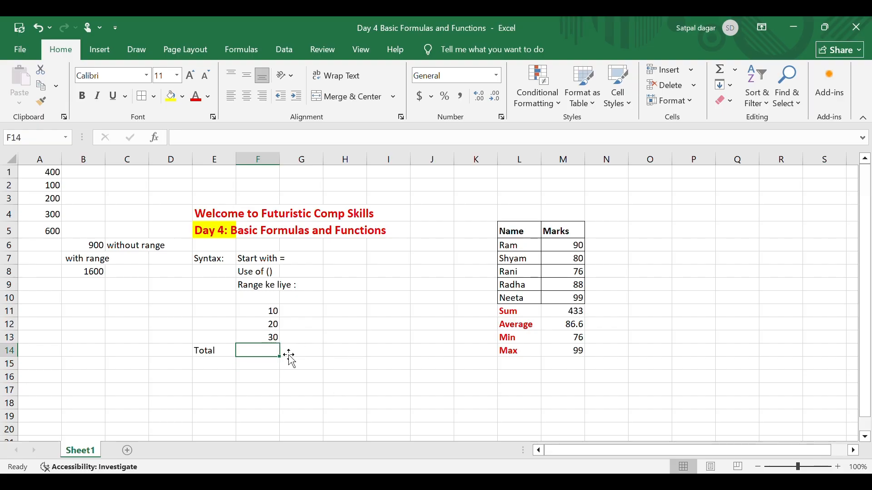
left_click(396, 339)
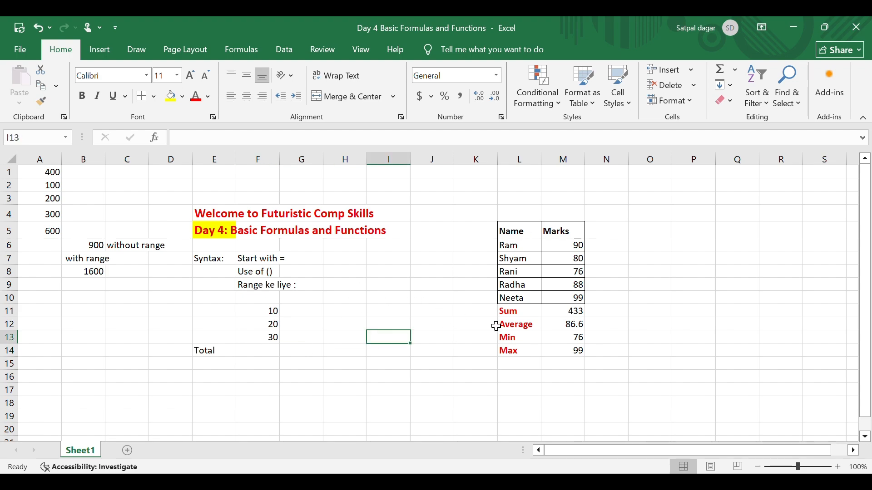
Widen the Marks column M and the Name column L of the student table
left_click(400, 261)
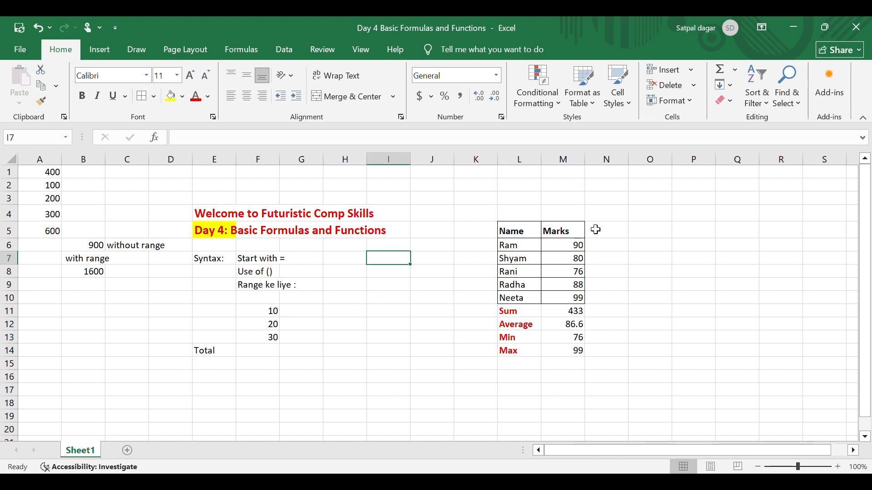
left_click_drag(586, 159, 616, 161)
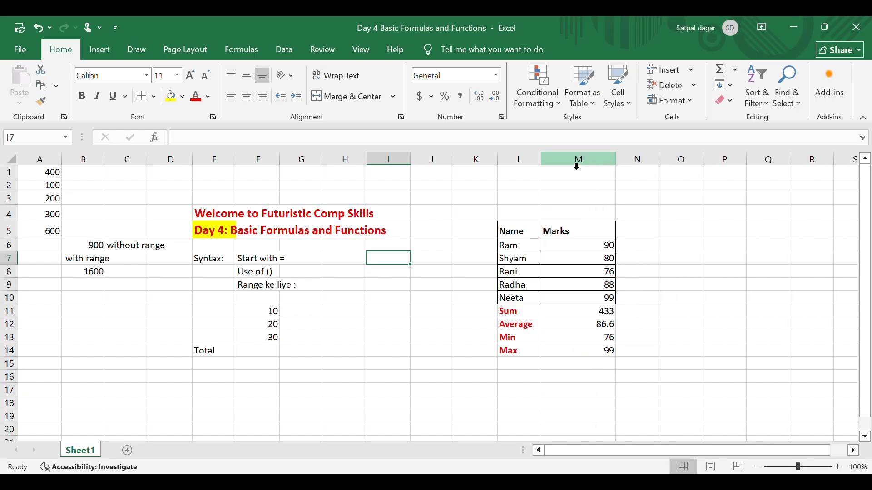
left_click_drag(545, 162, 594, 165)
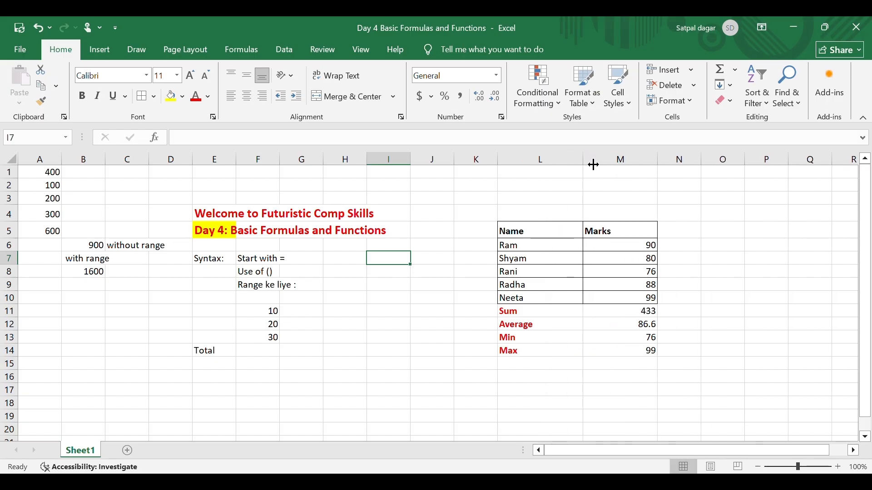
left_click(550, 272)
left_click_drag(518, 233, 619, 326)
left_click(372, 364)
left_click(320, 392)
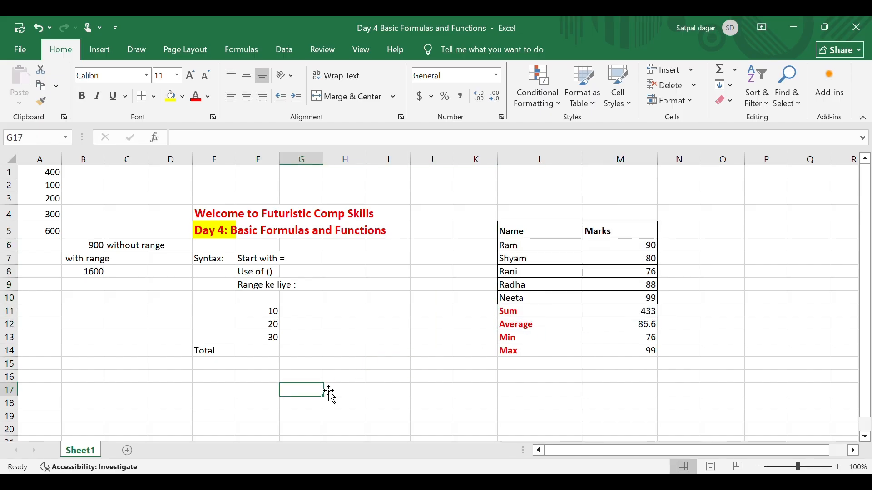
left_click(344, 384)
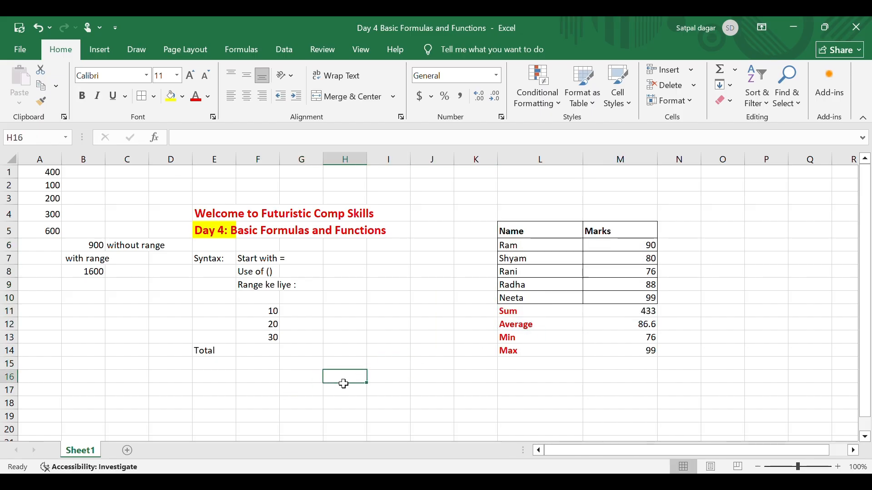
Enter the closing note "Practice karte rahiye" in cell H16
type("Practice ")
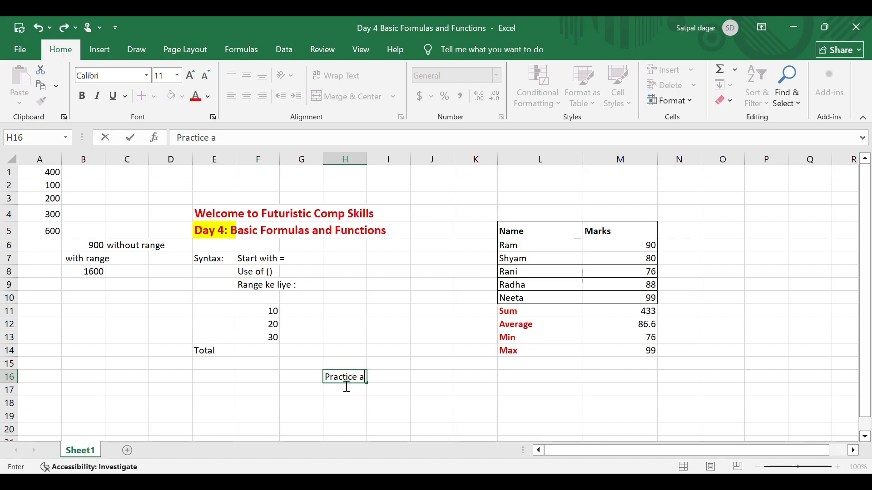
type("karte rahiye")
key("Return")
Format the practice note in H16 as bold red text at font size 20
left_click(344, 382)
left_click(195, 96)
left_click(82, 96)
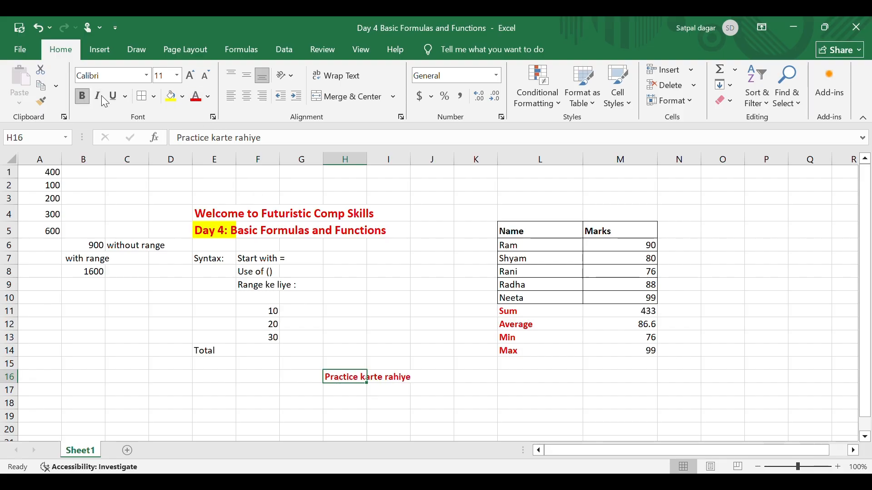
left_click(193, 76)
left_click(193, 76)
left_click(192, 75)
left_click(196, 77)
left_click(196, 76)
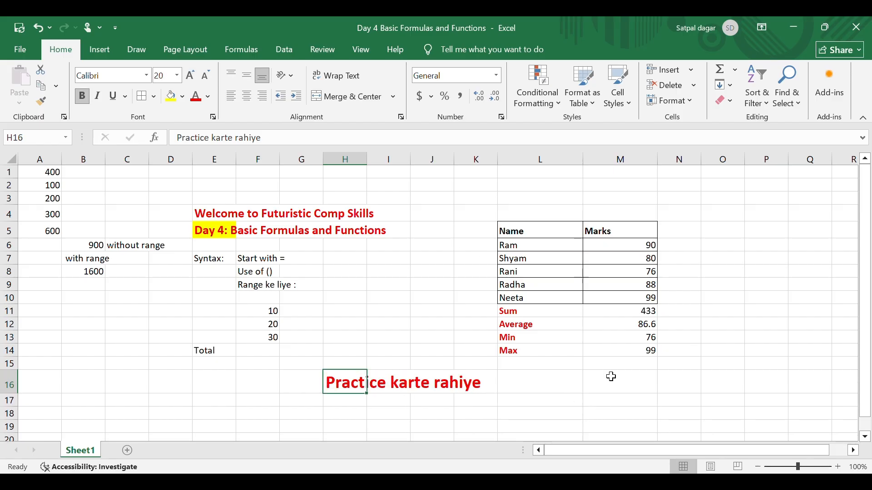
left_click(553, 392)
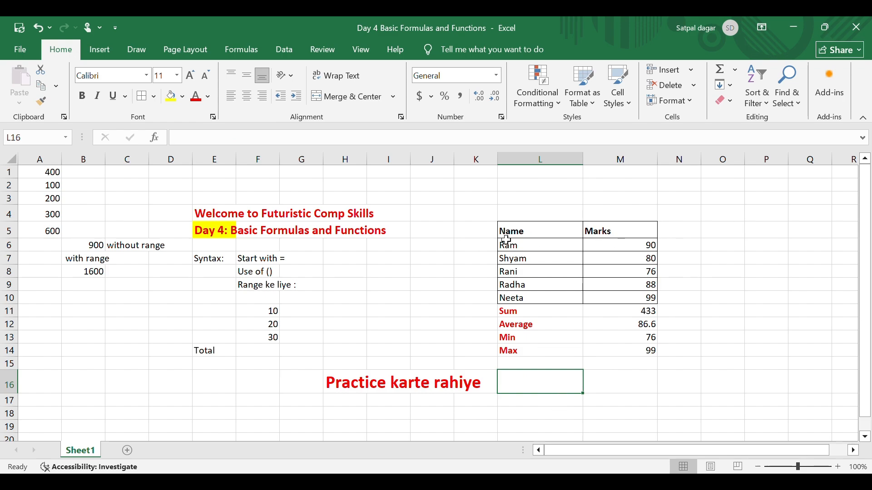
Enter the recap heading "Learn today:" in cell O5, beside the marks table
left_click(721, 234)
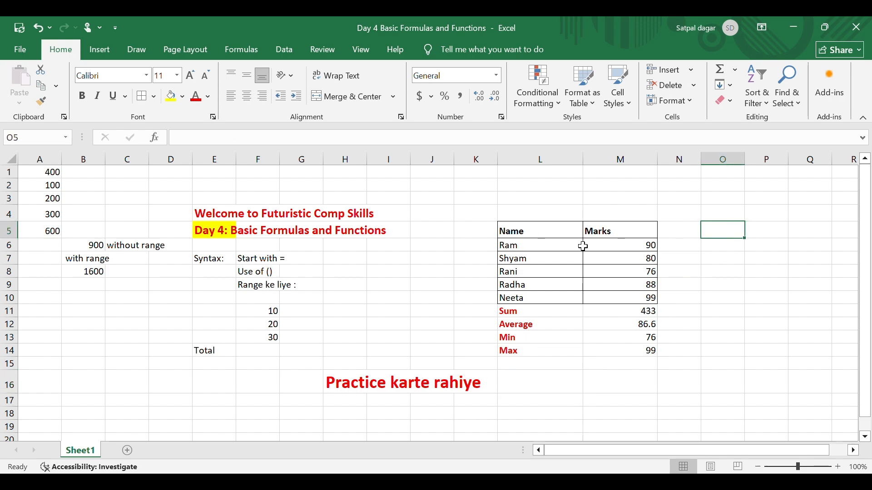
type("S")
type("Le")
type("arn tod")
type("oday")
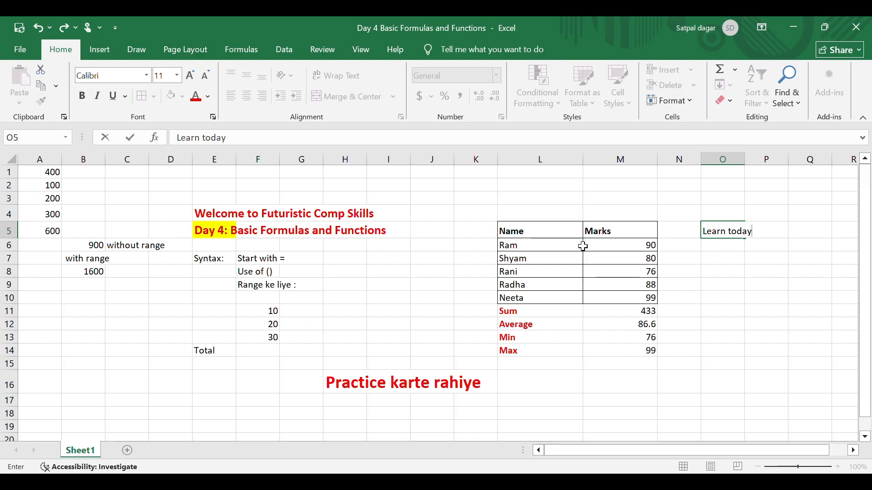
key("Return")
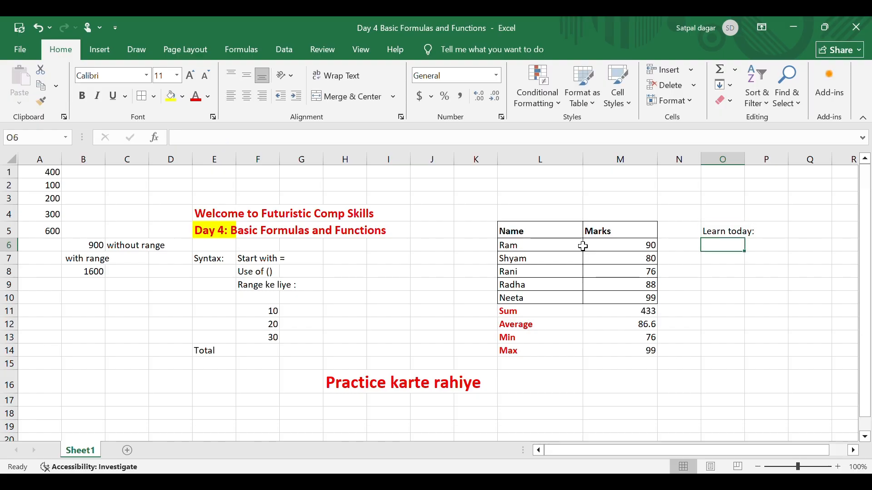
List "Syntax" in O6 and "Formula" in O7 under the recap heading
type("Syntax")
key("Return")
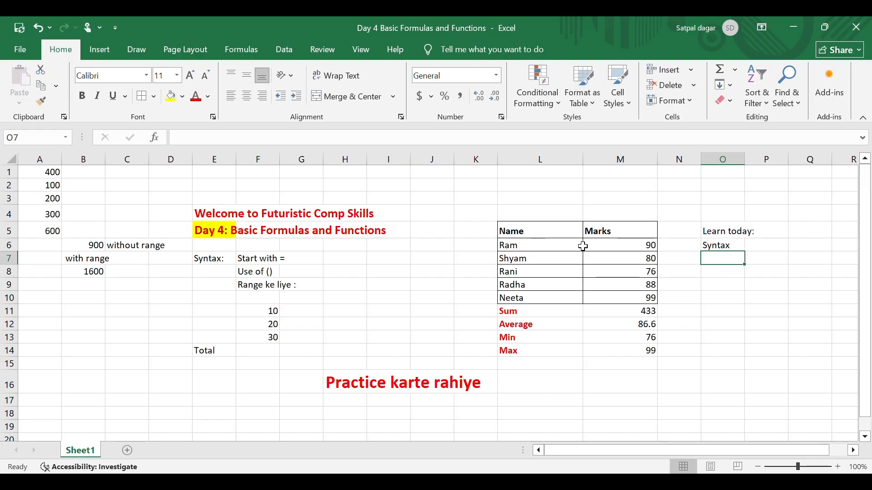
type("Formula")
key("Return")
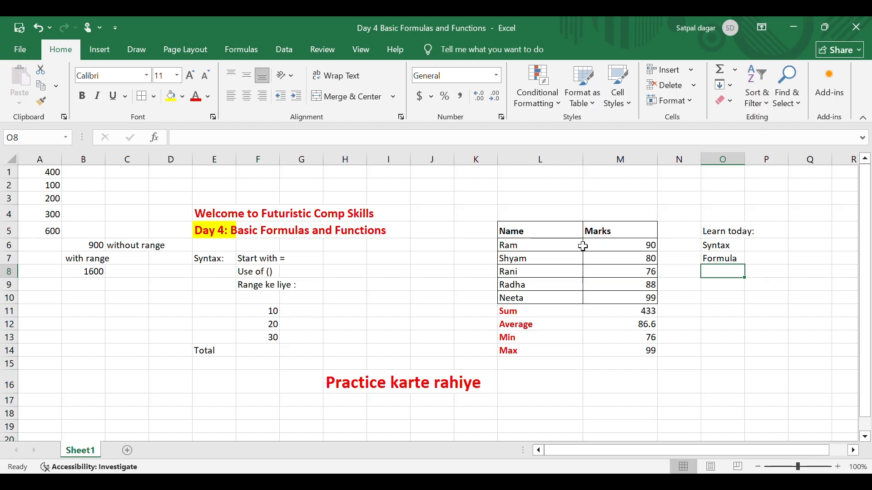